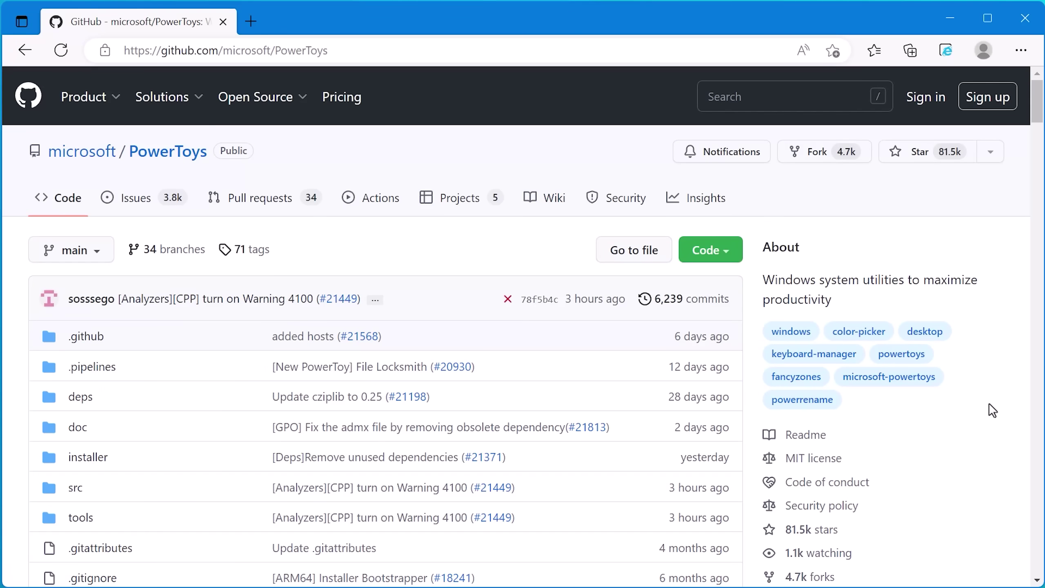
Open the Release v0.64.1 page and download PowerToysSetup-0.64.1-x64.exe from its assets.
scroll(989, 407, "down", 5)
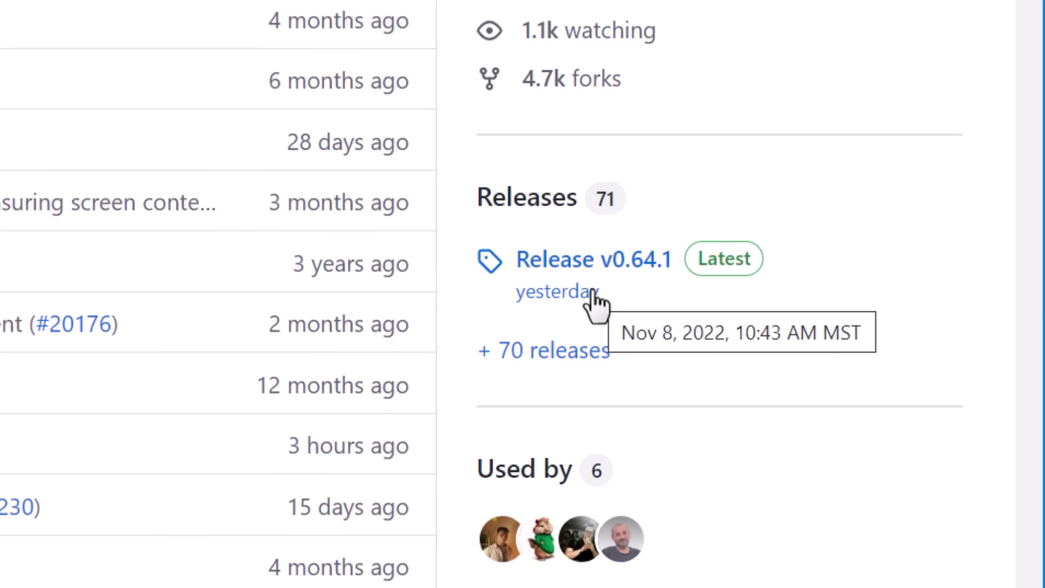
left_click(613, 289)
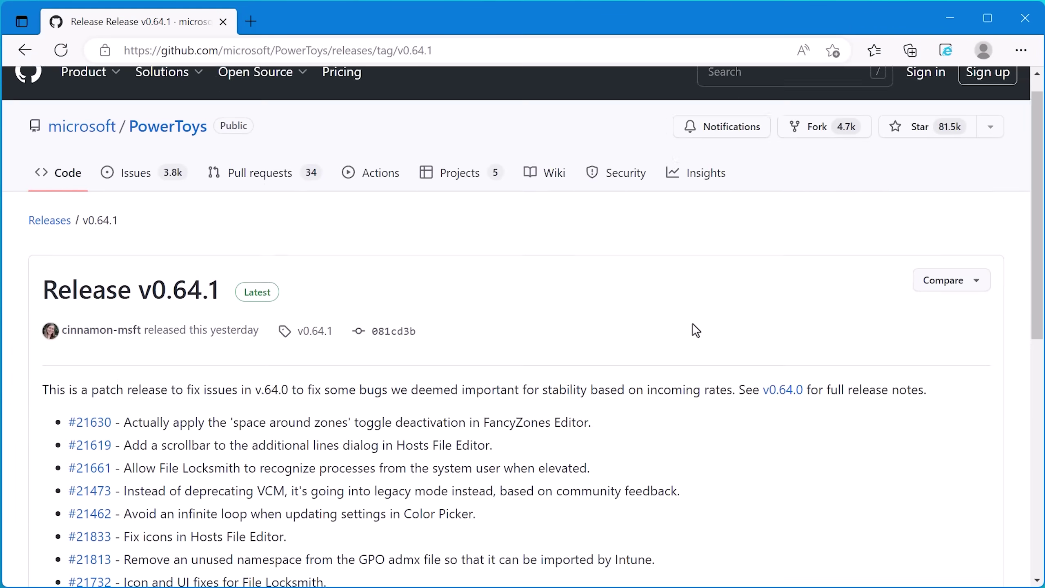
scroll(625, 330, "down", 6)
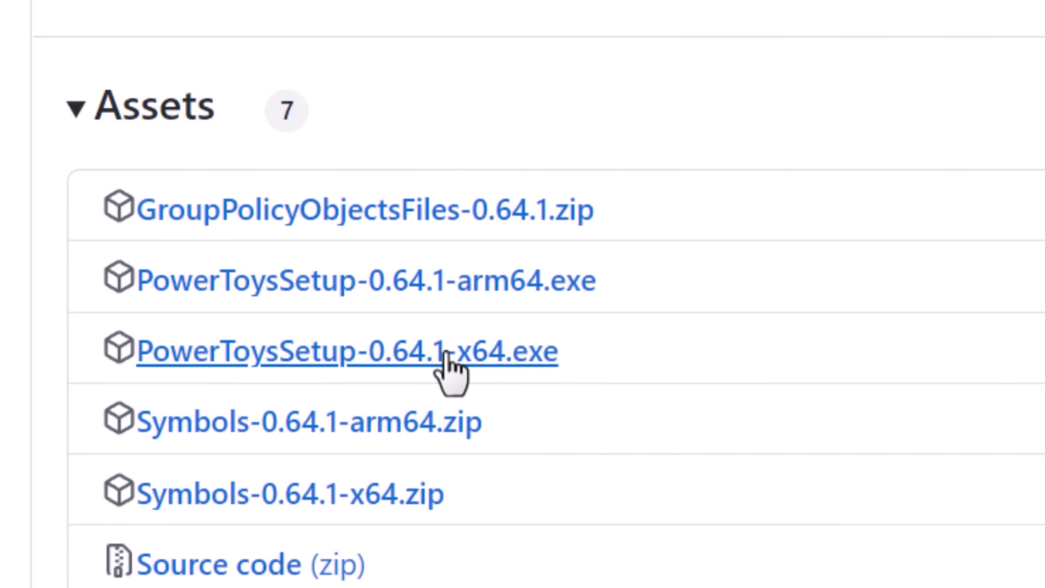
left_click(279, 363)
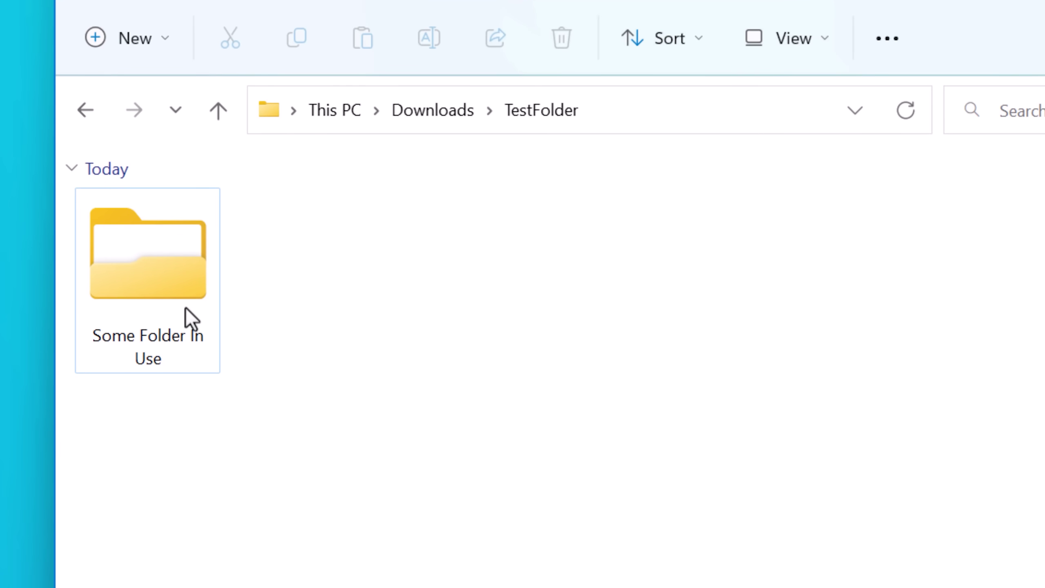
Try renaming Some Folder In Use to 'Some Folder In Use2', then check what's locking it in File Locksmith.
left_click(187, 326)
key("F2")
key("End")
type("2")
key("Return")
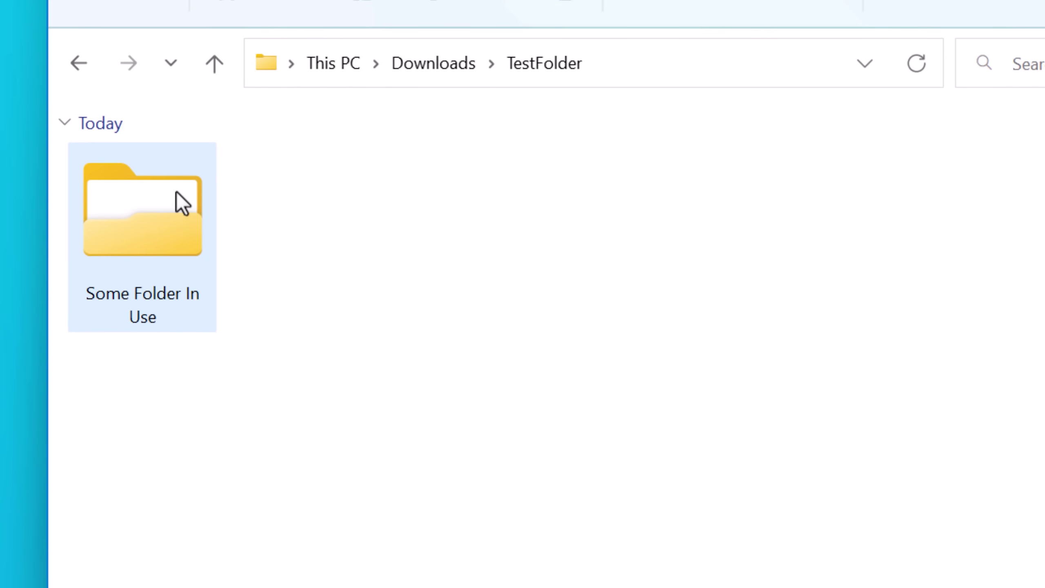
right_click(176, 192)
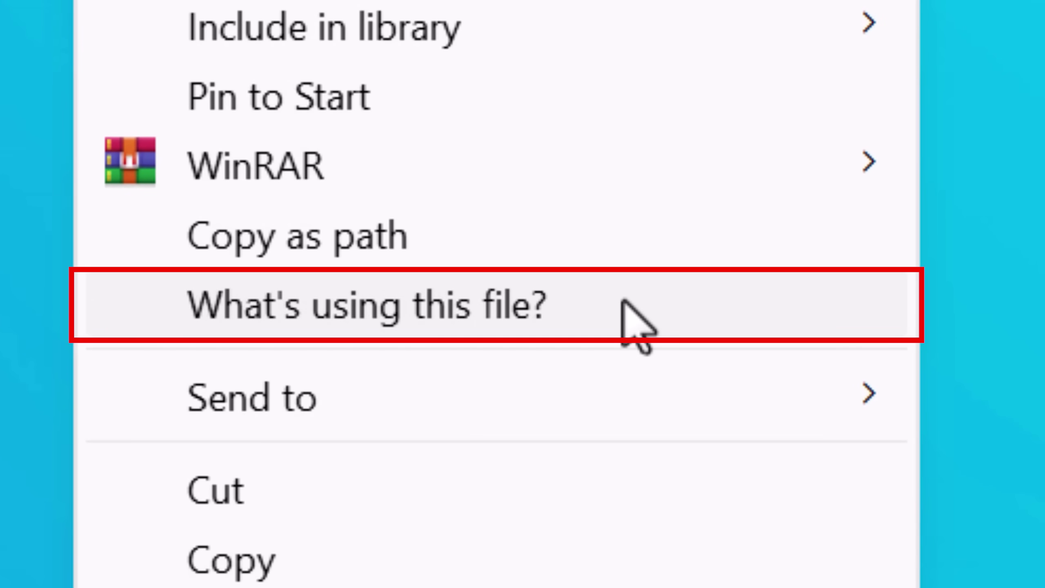
left_click(565, 300)
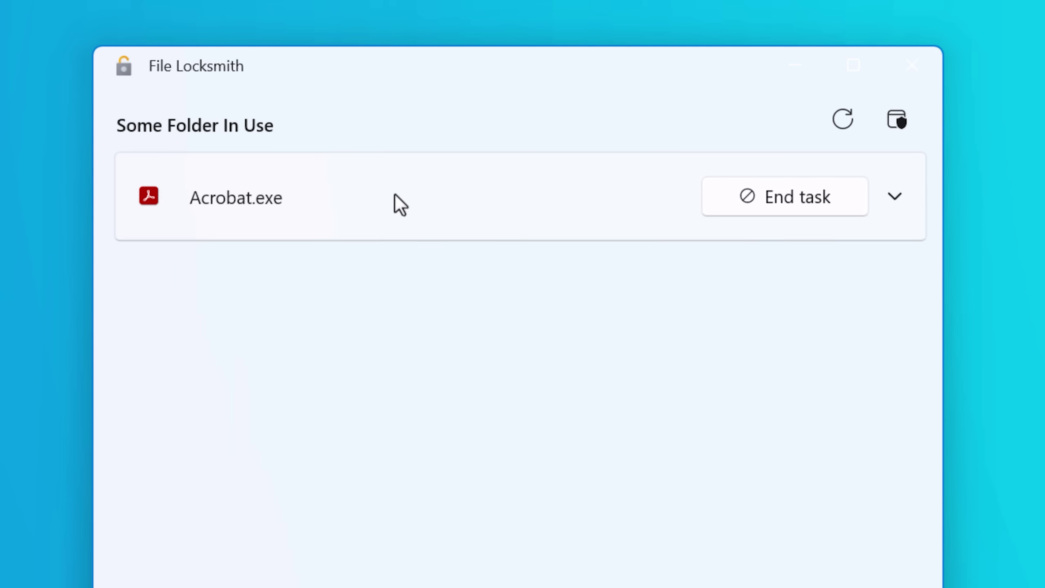
Expand the Acrobat.exe and explorer.exe entries to review their process details and locked file paths.
left_click(894, 198)
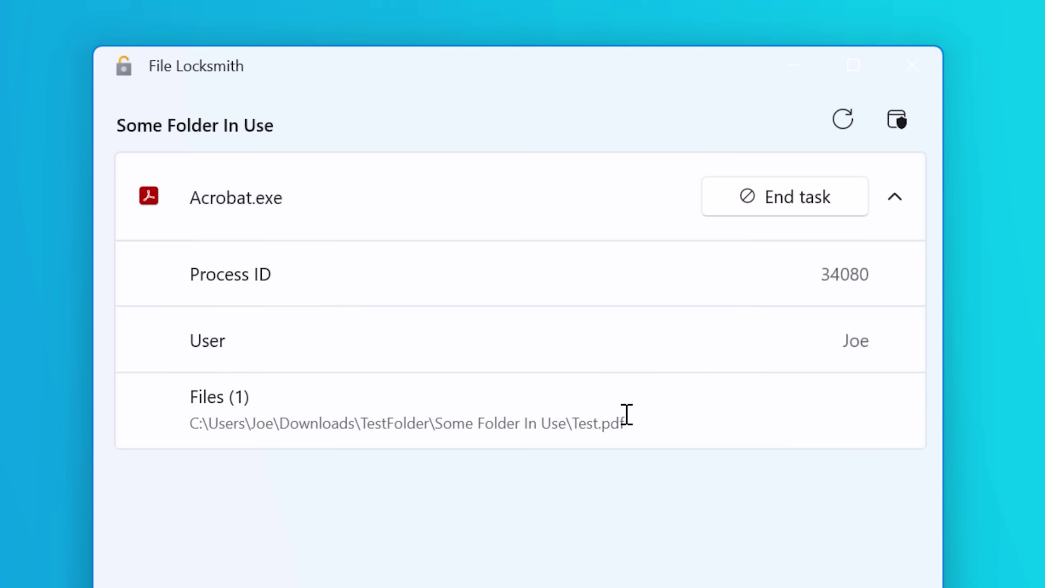
left_click_drag(631, 428, 189, 431)
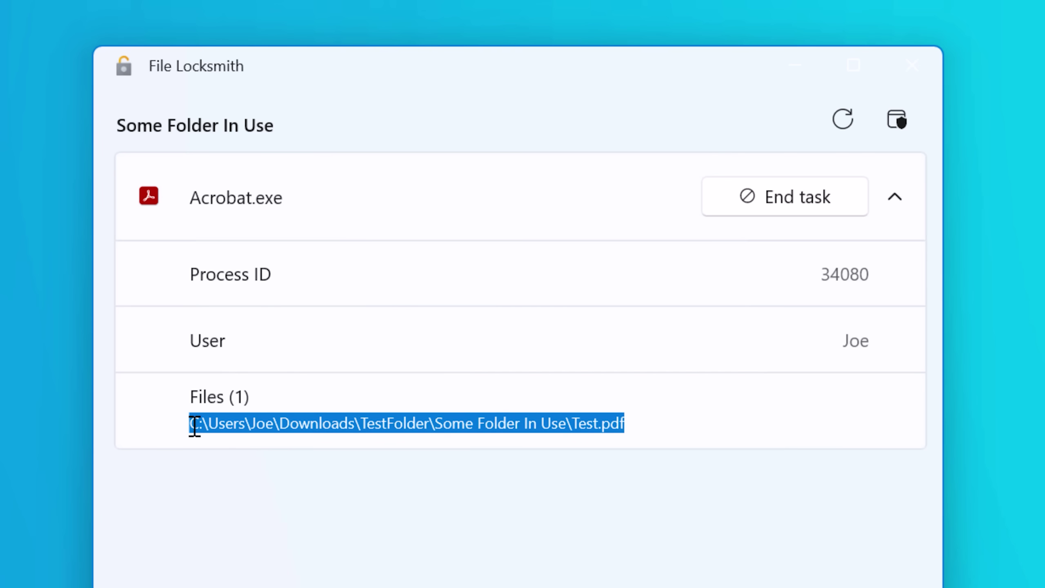
left_click(194, 426)
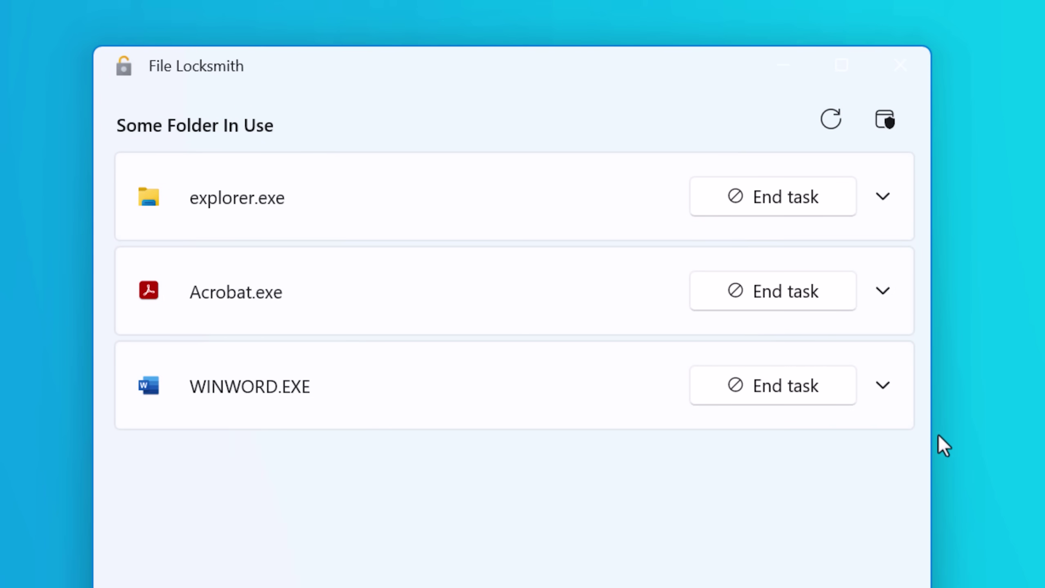
left_click(883, 292)
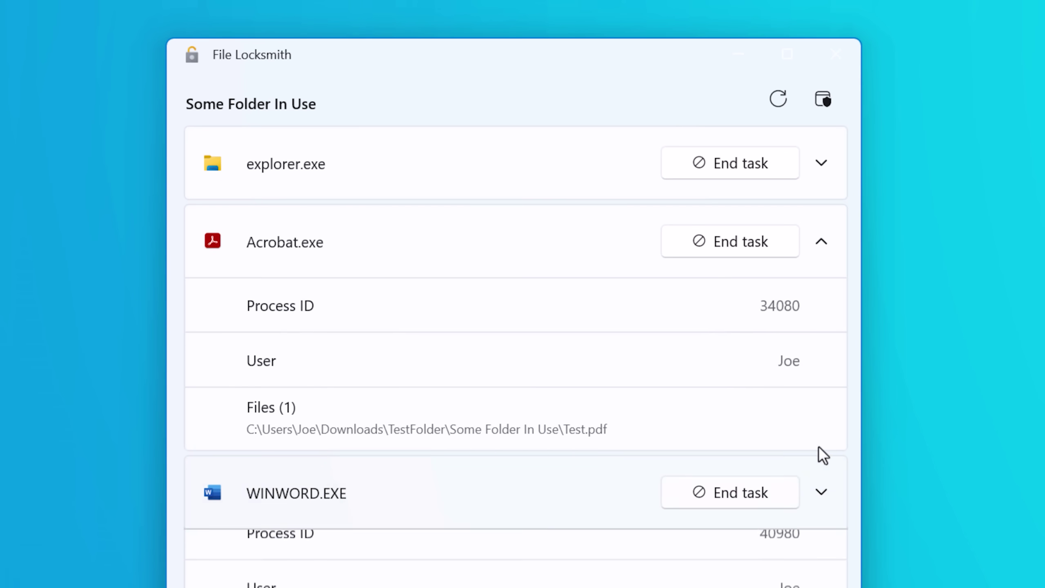
left_click(824, 169)
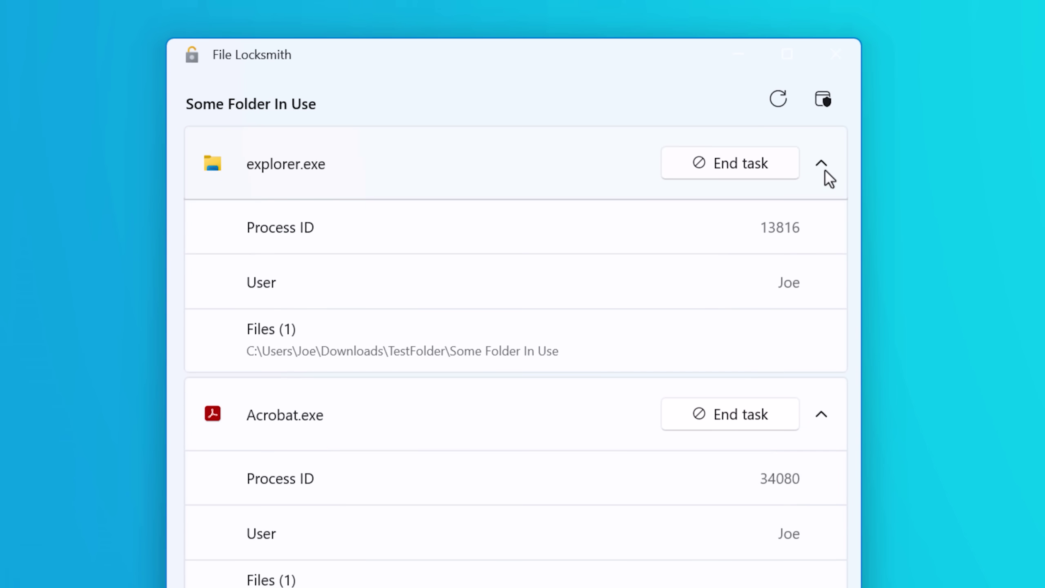
left_click(579, 437)
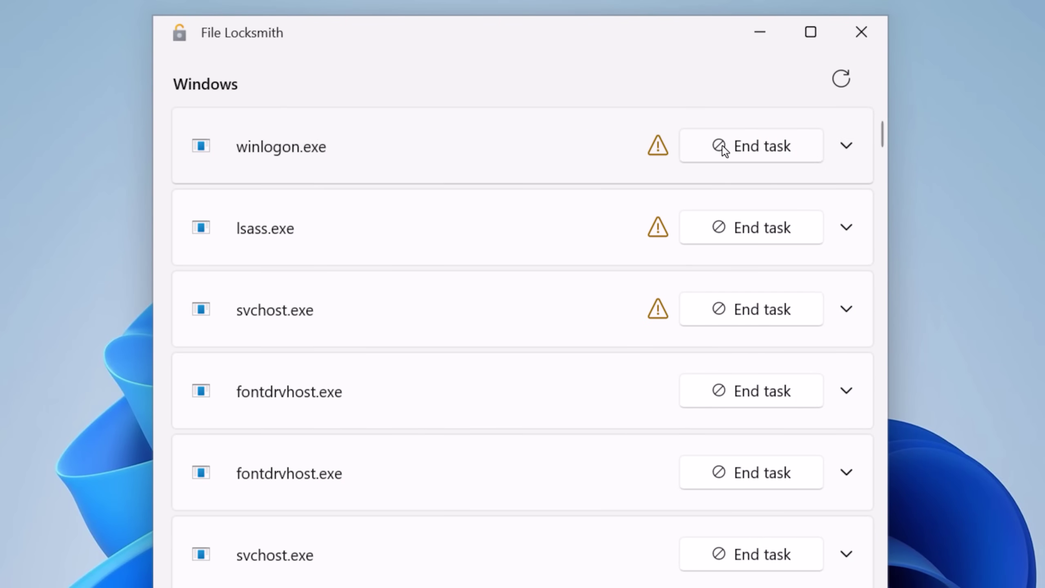
Inspect winlogon.exe's details, including its SYSTEM user and warning icon, then scroll the process list.
left_click(848, 145)
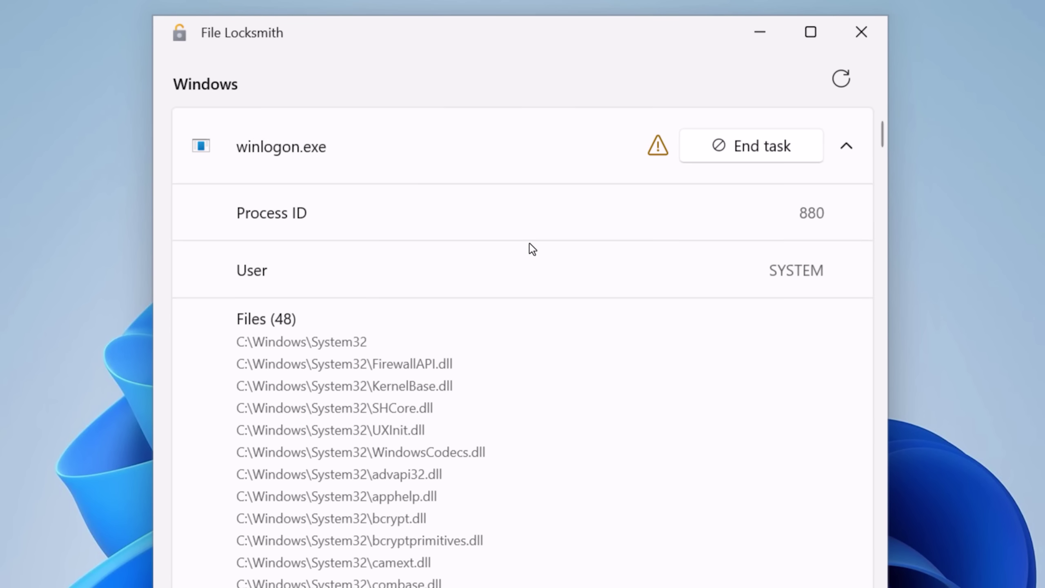
left_click_drag(769, 270, 825, 271)
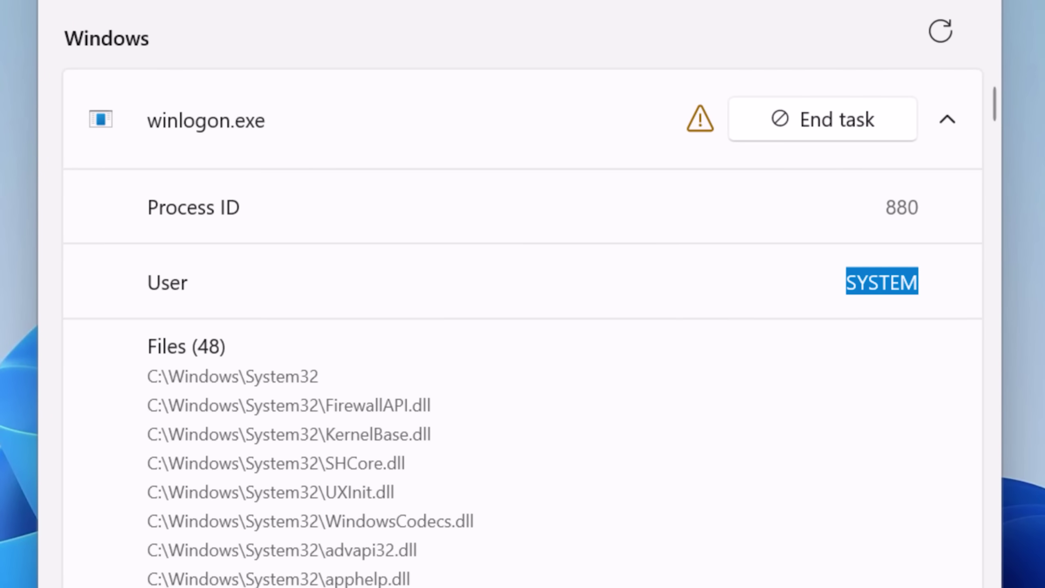
mouse_move(701, 130)
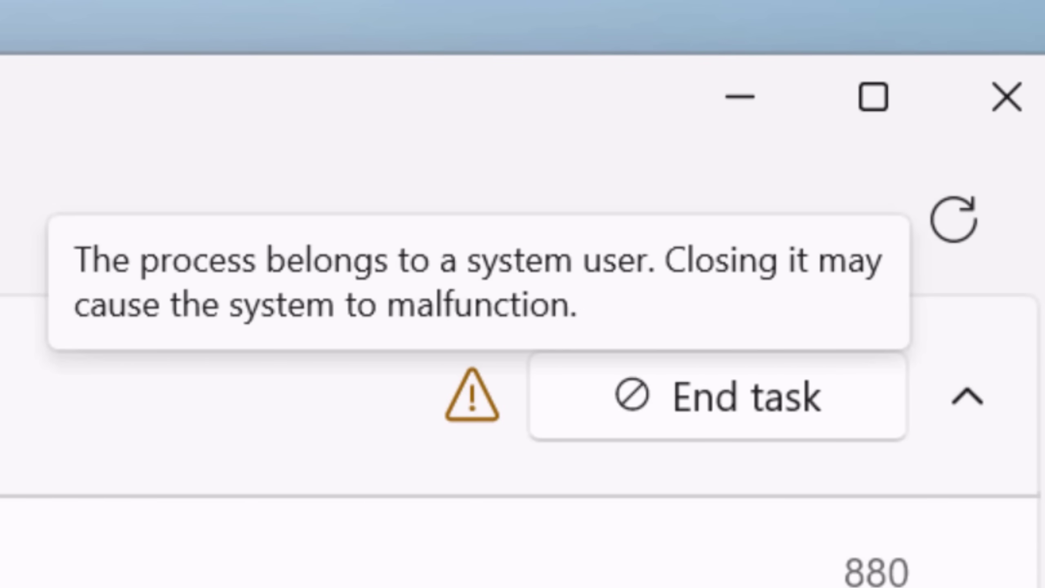
left_click(970, 398)
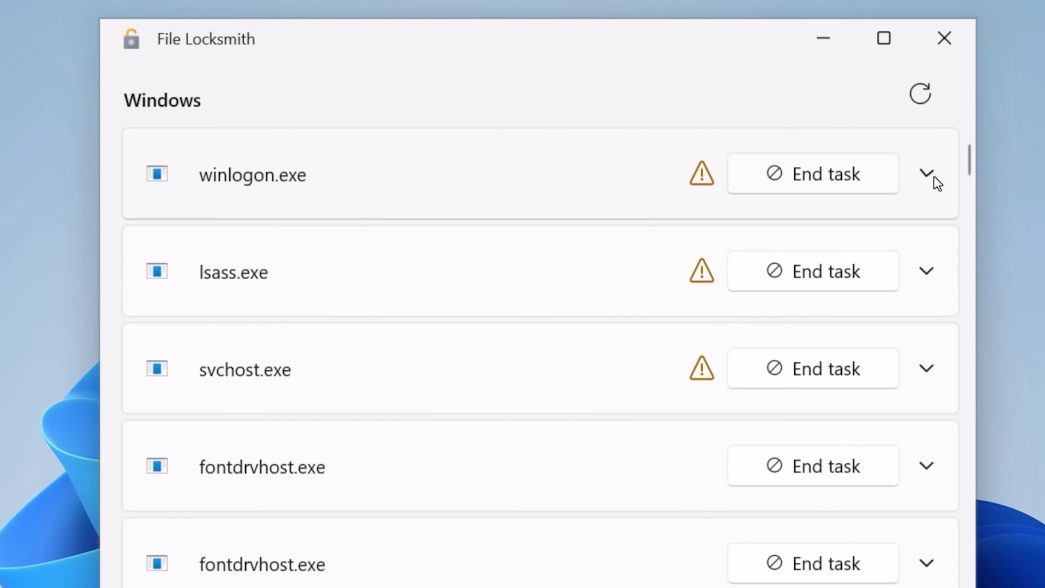
scroll(971, 167, "down", 2)
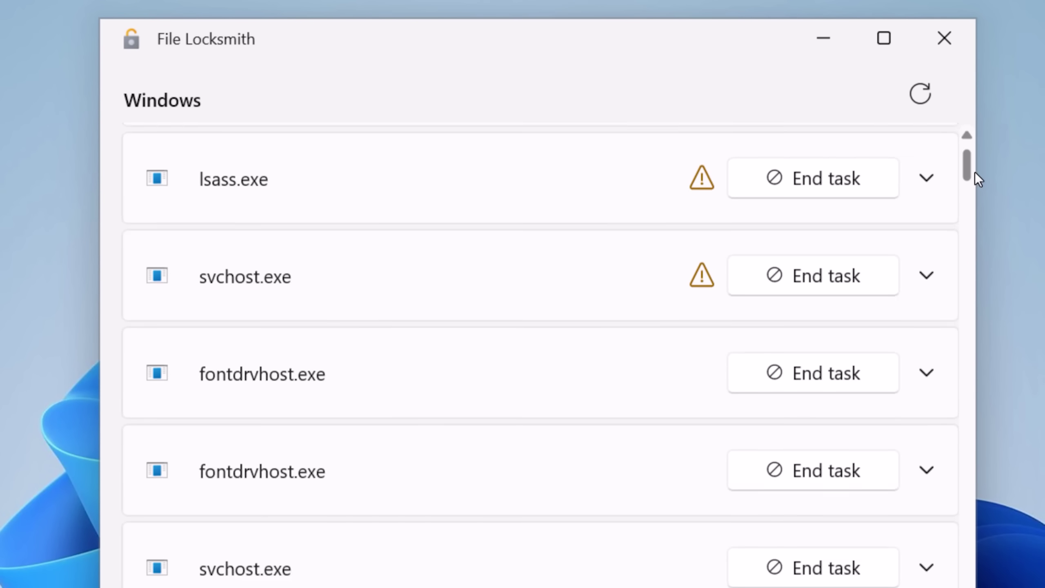
scroll(976, 174, "down", 6)
scroll(977, 186, "down", 10)
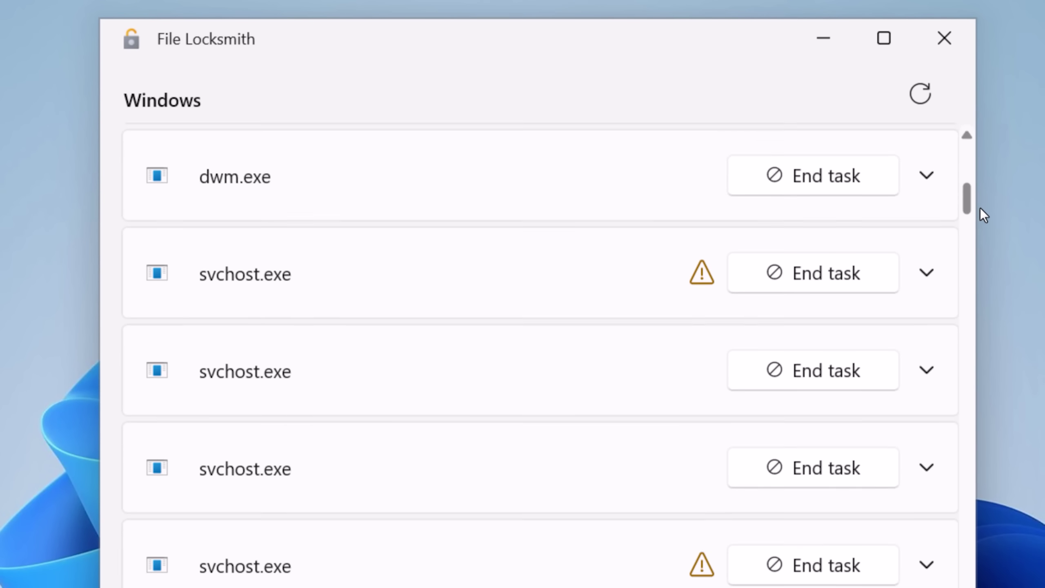
scroll(982, 214, "down", 2)
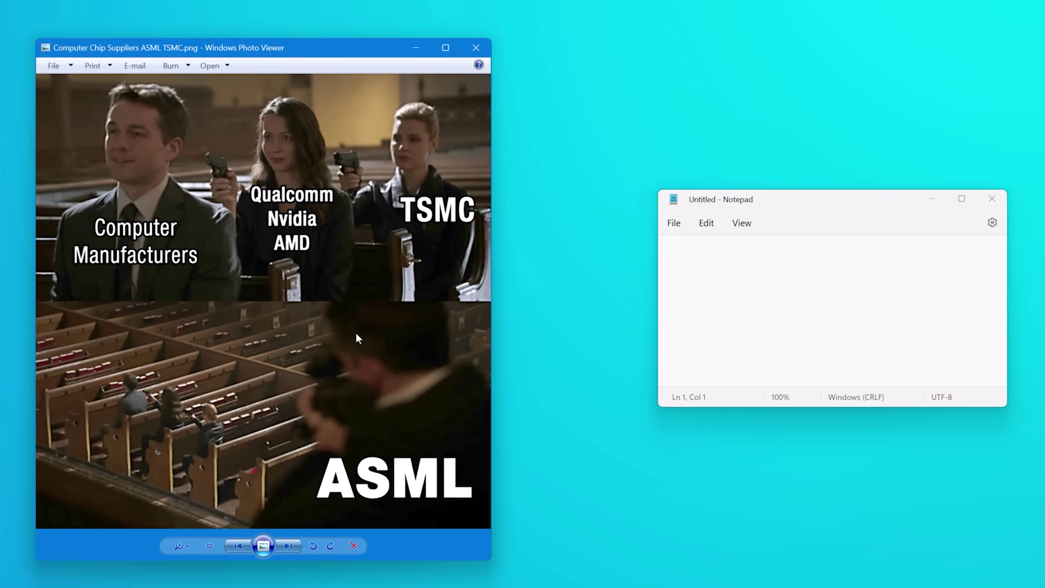
Extract the Computer-to-TSMC words and the Windows 10 text from the images into Notepad.
key("super+shift+t")
left_click_drag(102, 197, 480, 285)
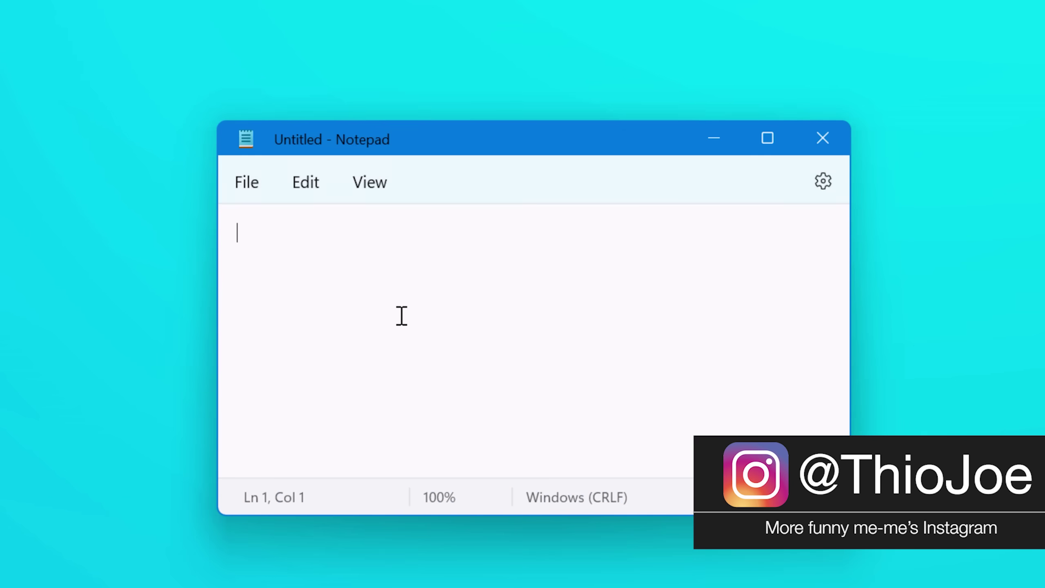
type("Computer Manufacturers Qualcomm Nvidia AMD TSMC")
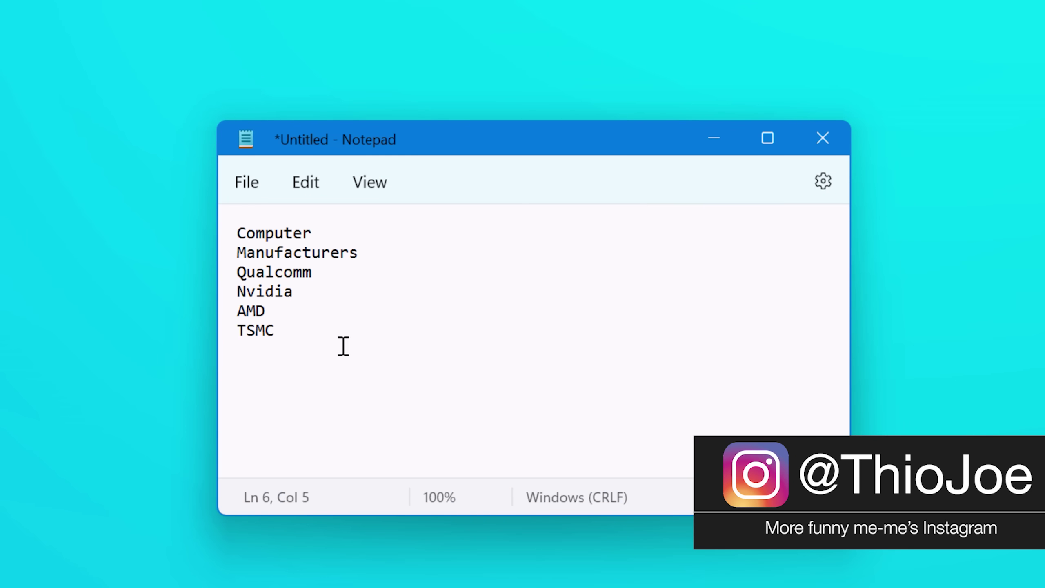
key("super+shift+t")
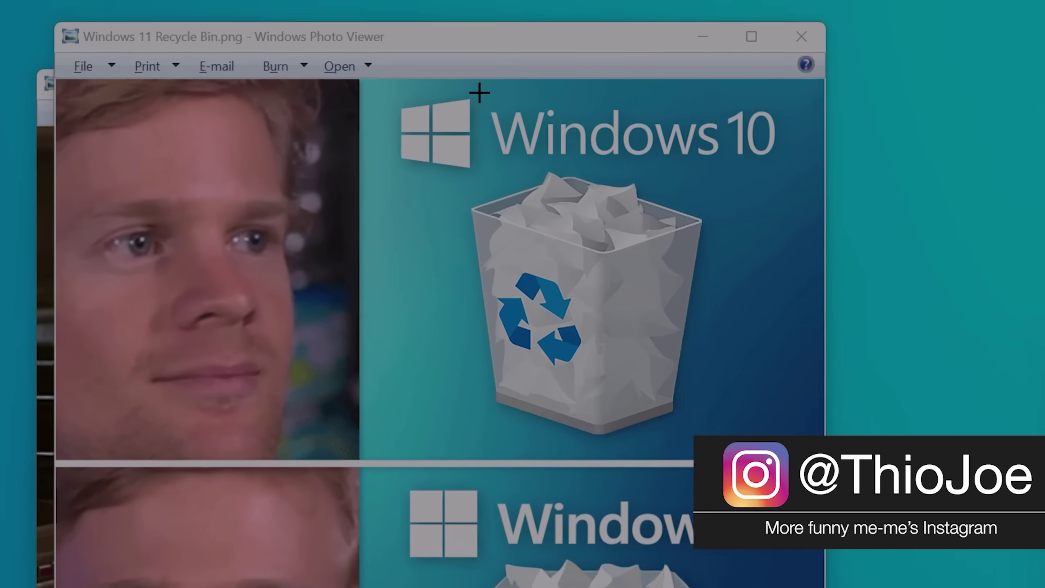
left_click_drag(480, 92, 787, 178)
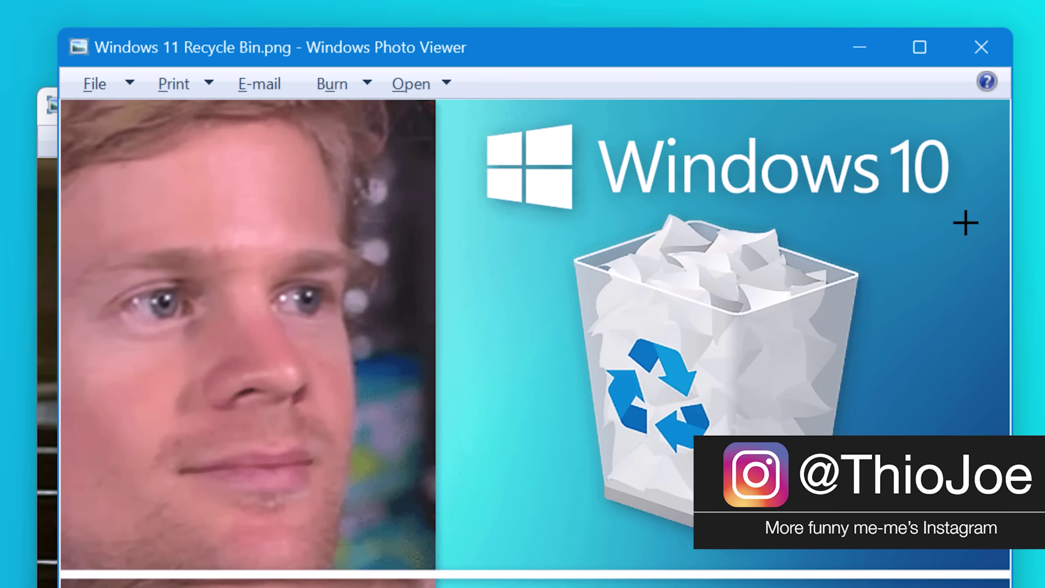
key("Return")
key("Return")
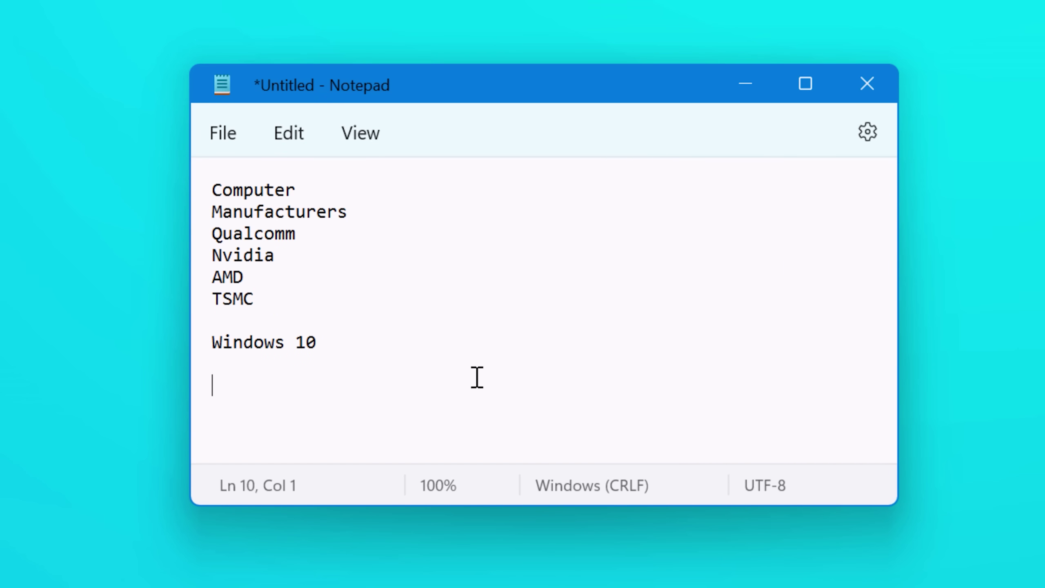
key("super+shift+t")
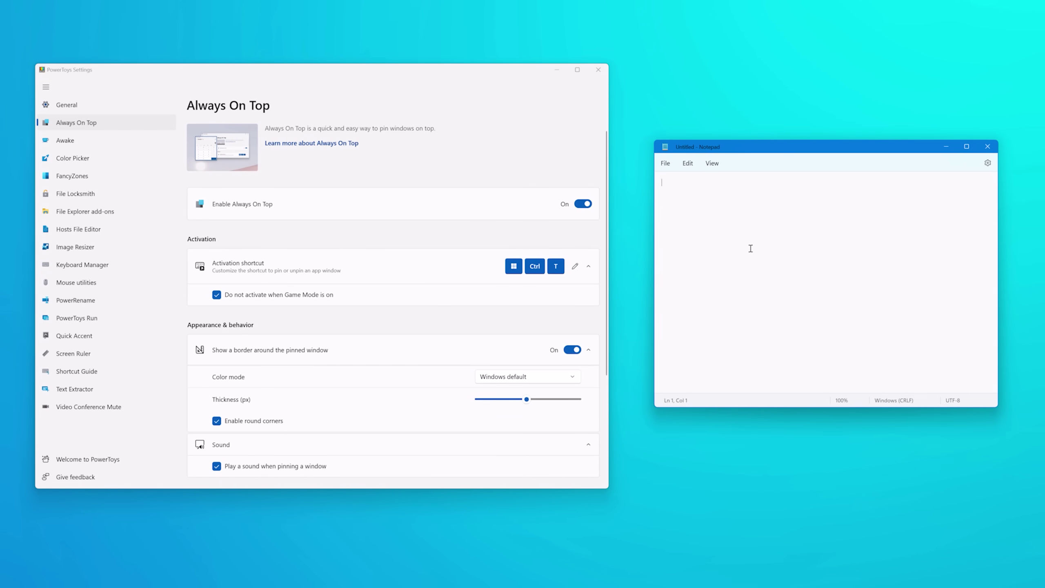
Pin Notepad on top with Win+Ctrl+T, shrink it, and place PowerToys Settings beneath it.
key("super+ctrl+t")
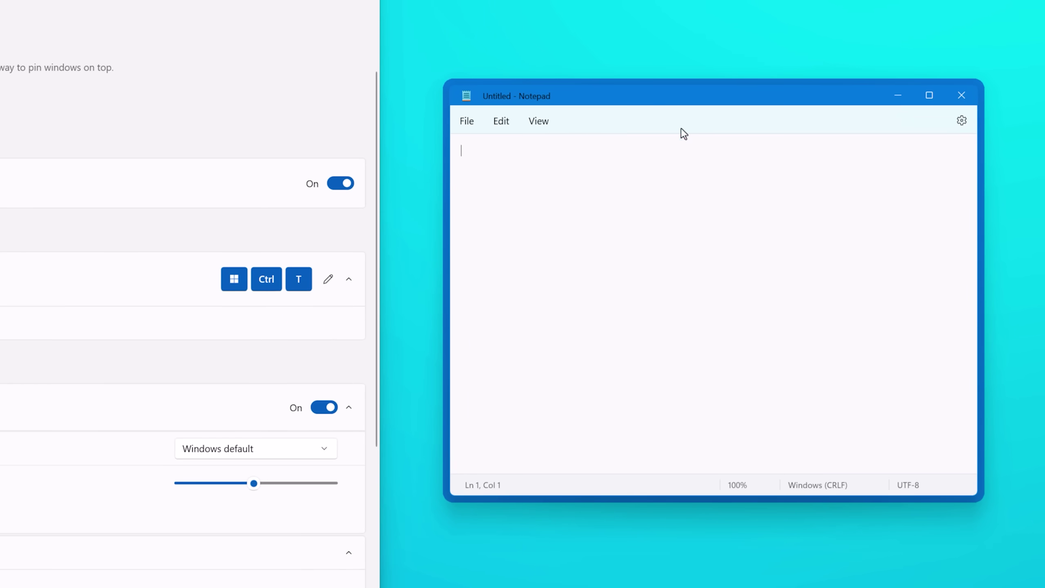
left_click_drag(661, 98, 655, 98)
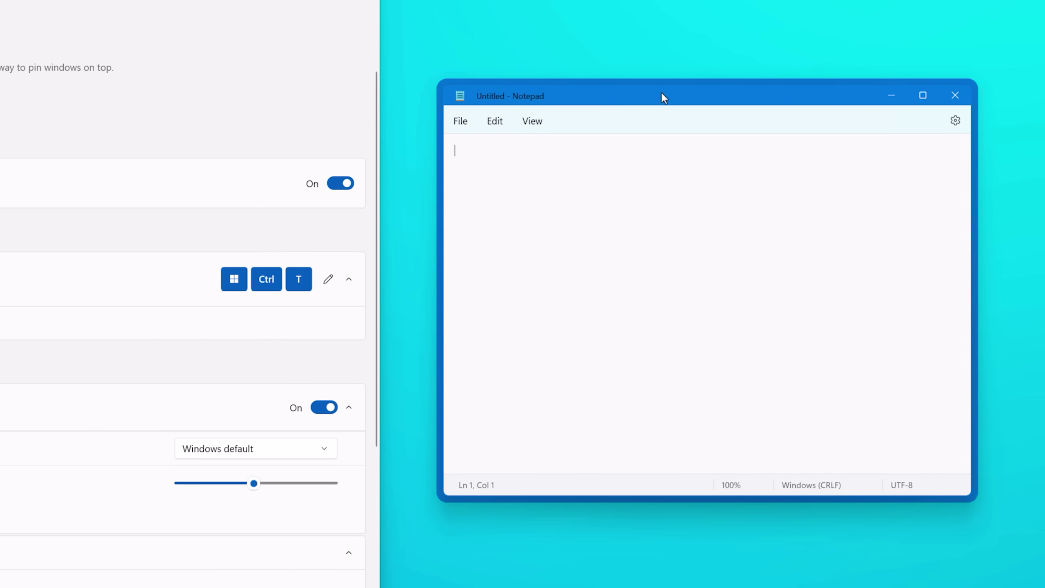
left_click_drag(443, 88, 509, 150)
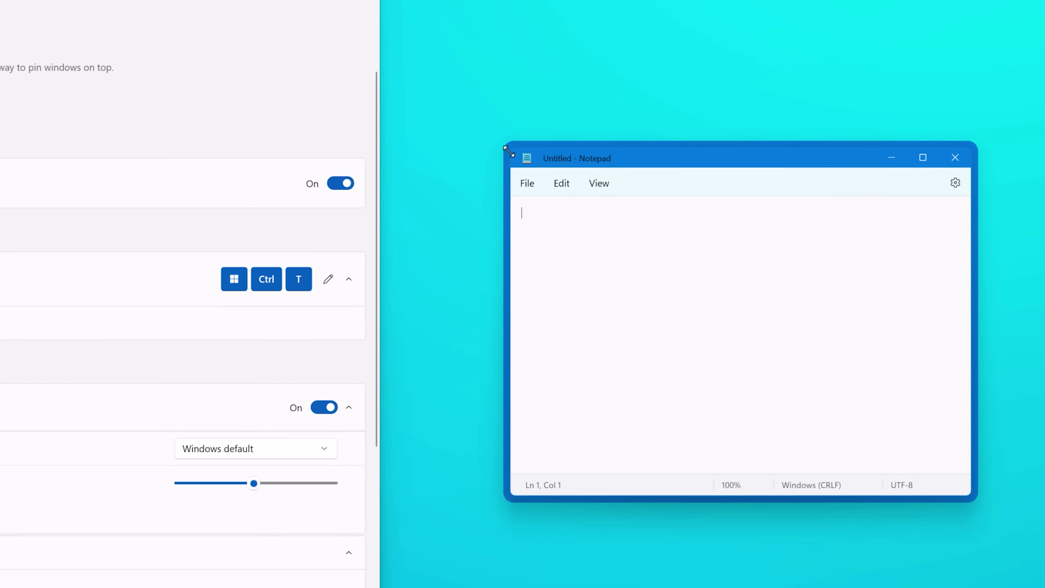
left_click_drag(509, 152, 455, 108)
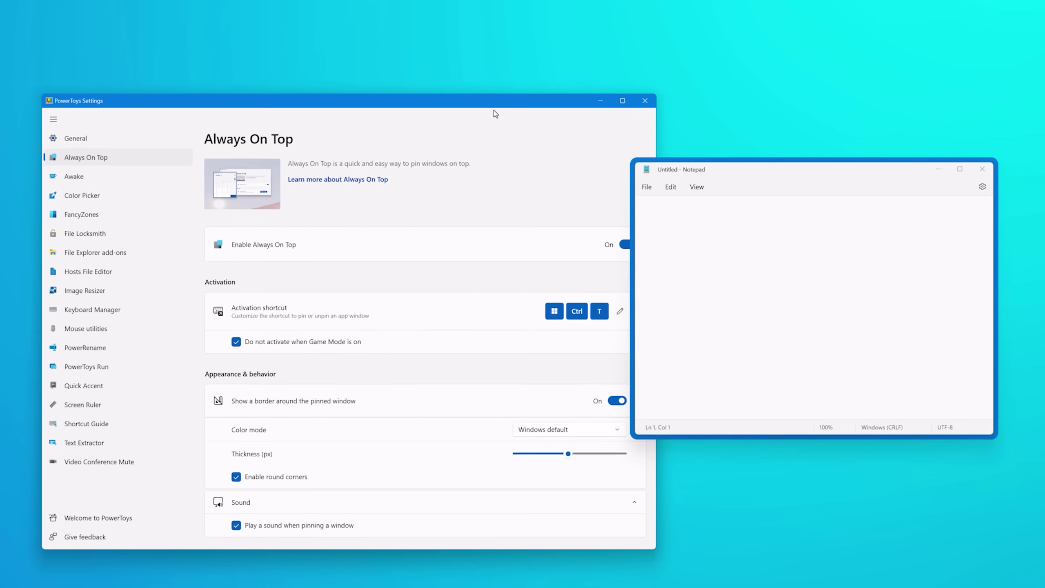
left_click_drag(494, 112, 507, 86)
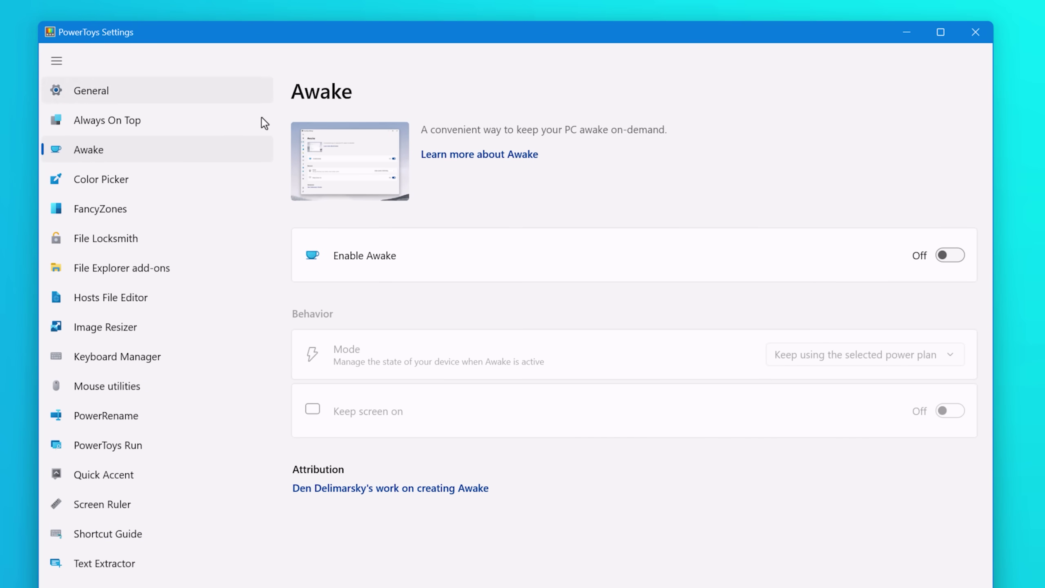
Turn on Awake in keep-using-the-selected-power-plan mode, leaving Keep screen on off.
left_click(950, 255)
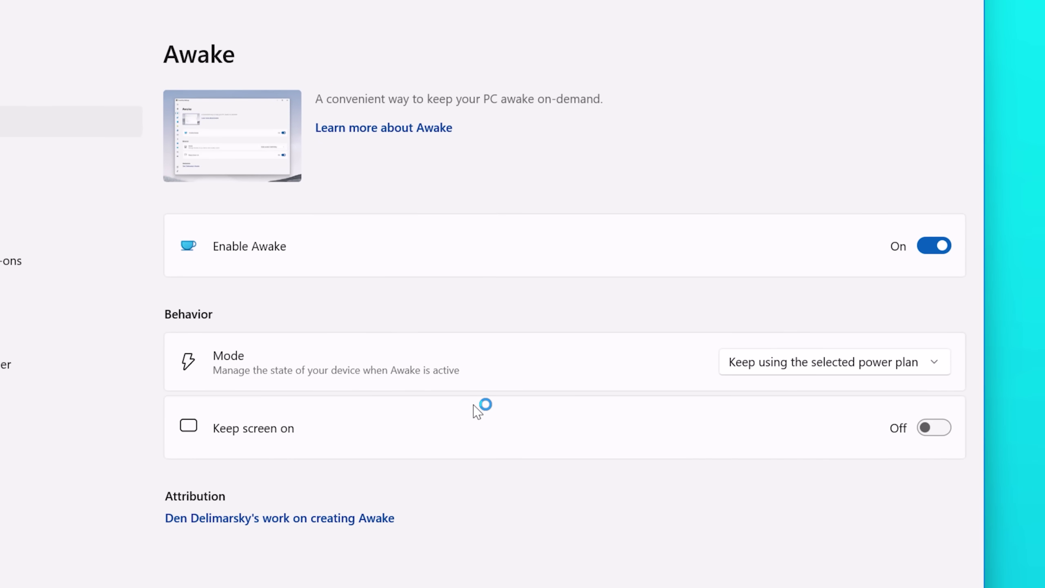
left_click(936, 362)
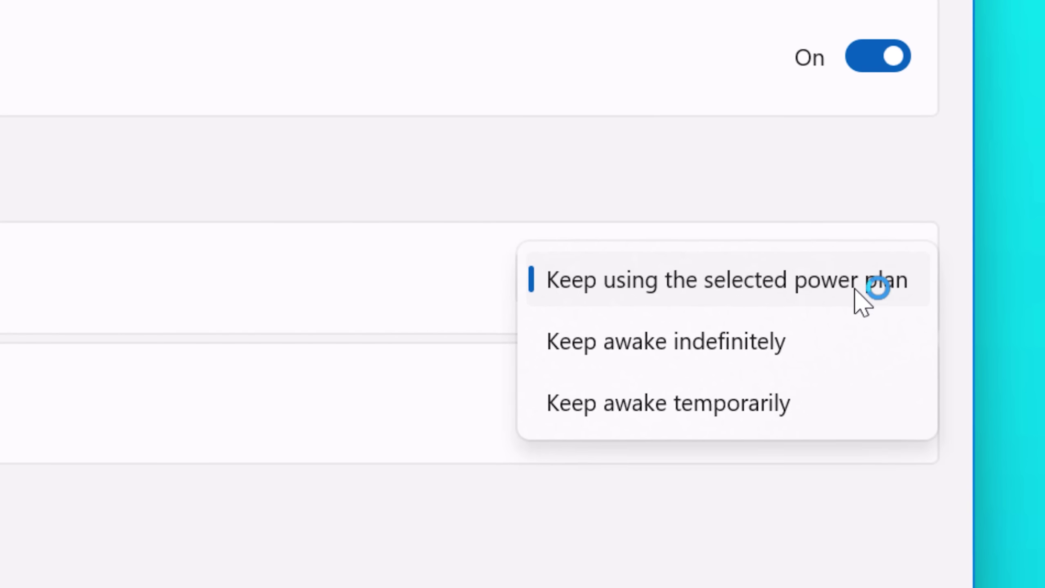
left_click(378, 320)
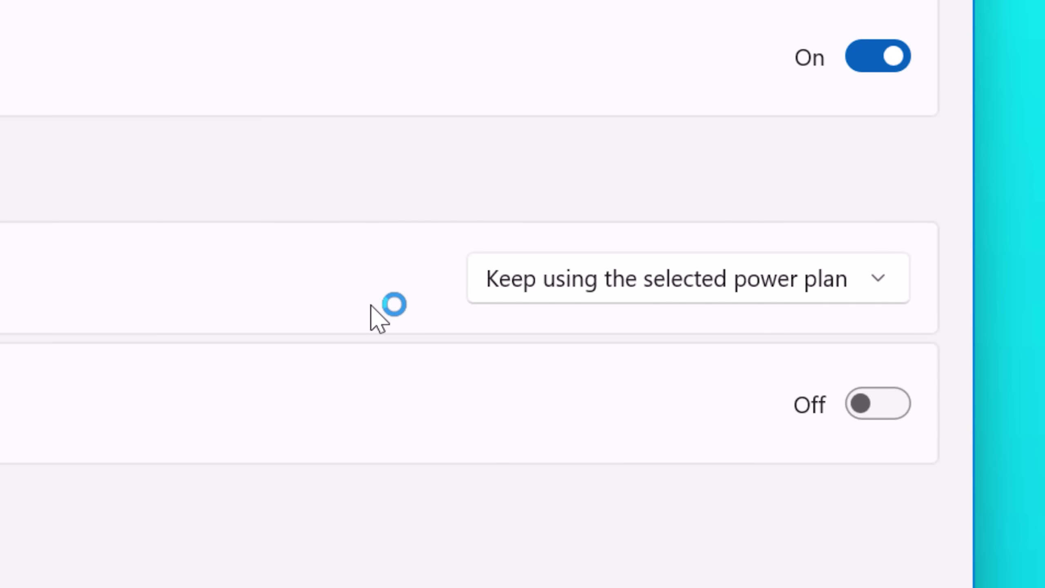
left_click(580, 273)
left_click(387, 320)
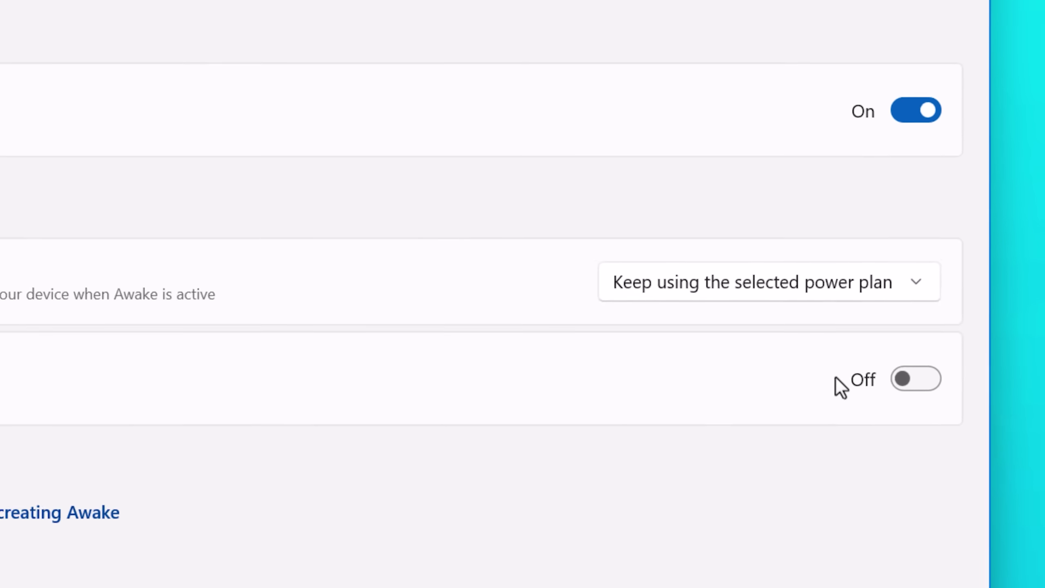
left_click(918, 364)
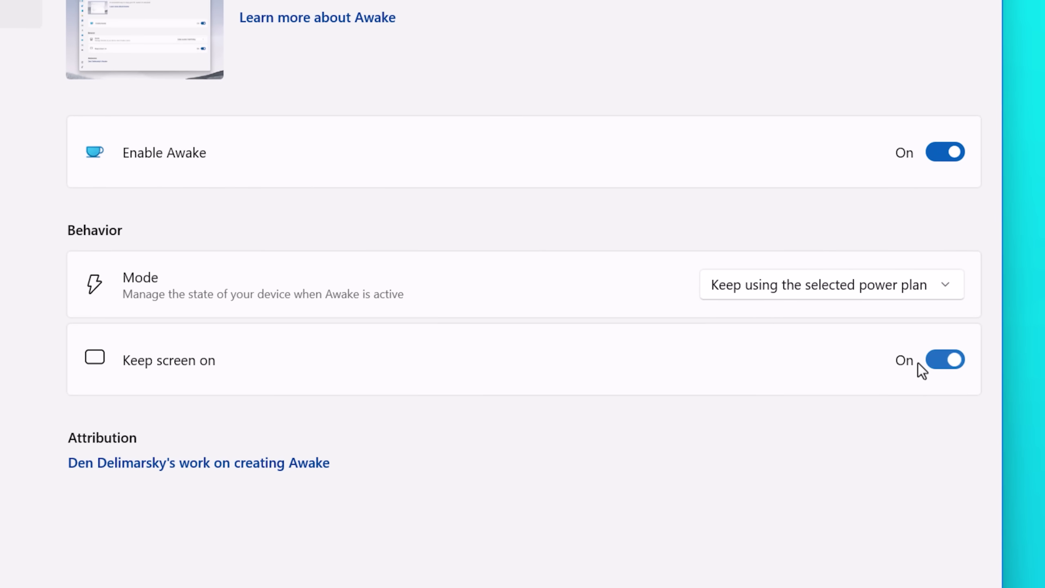
left_click(924, 363)
left_click(824, 291)
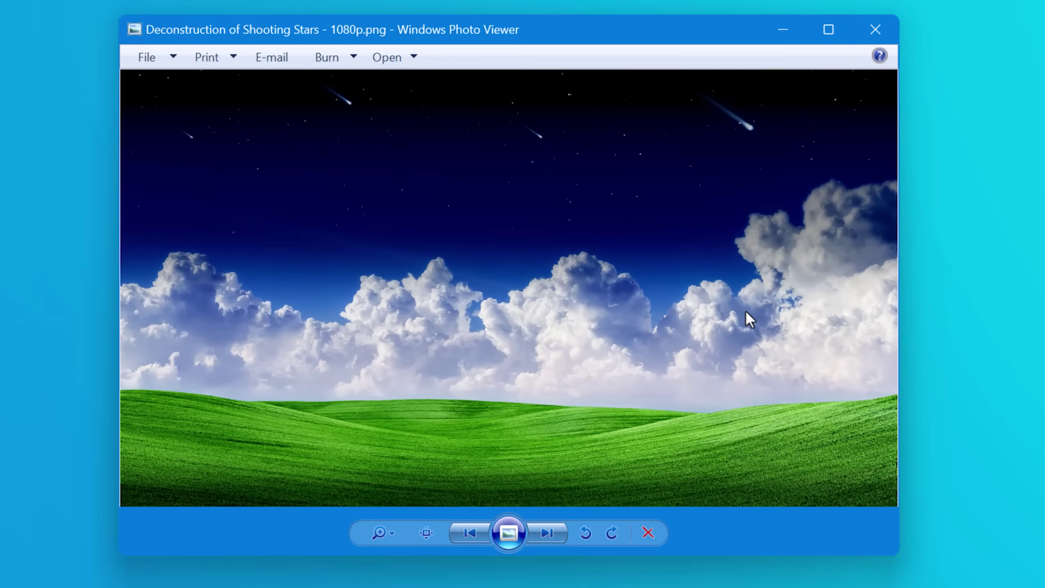
Pick the grass green 56a719 from the photo with Color Picker (Win+Shift+C).
key("super+shift+c")
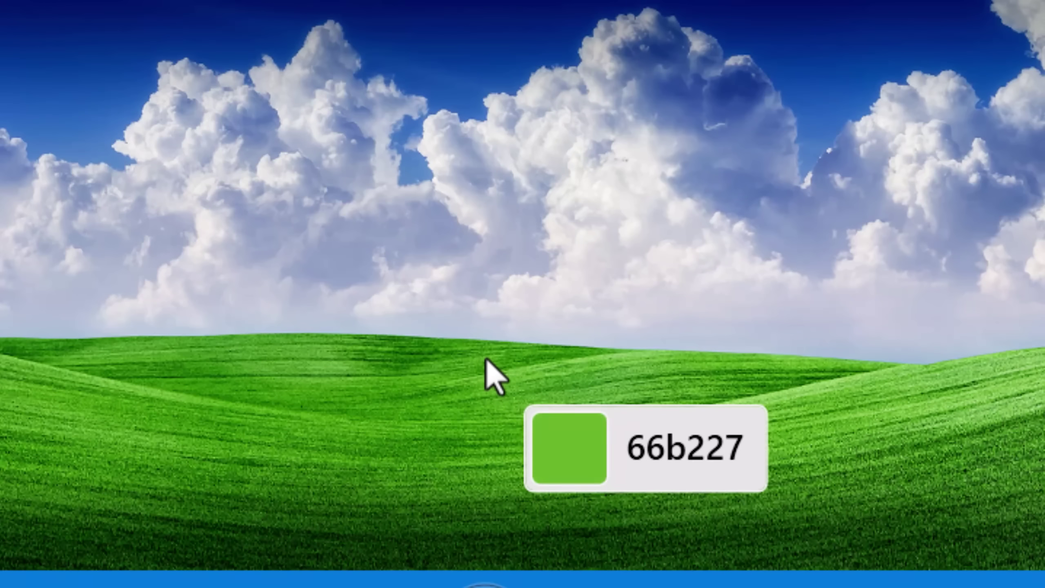
left_click(488, 370)
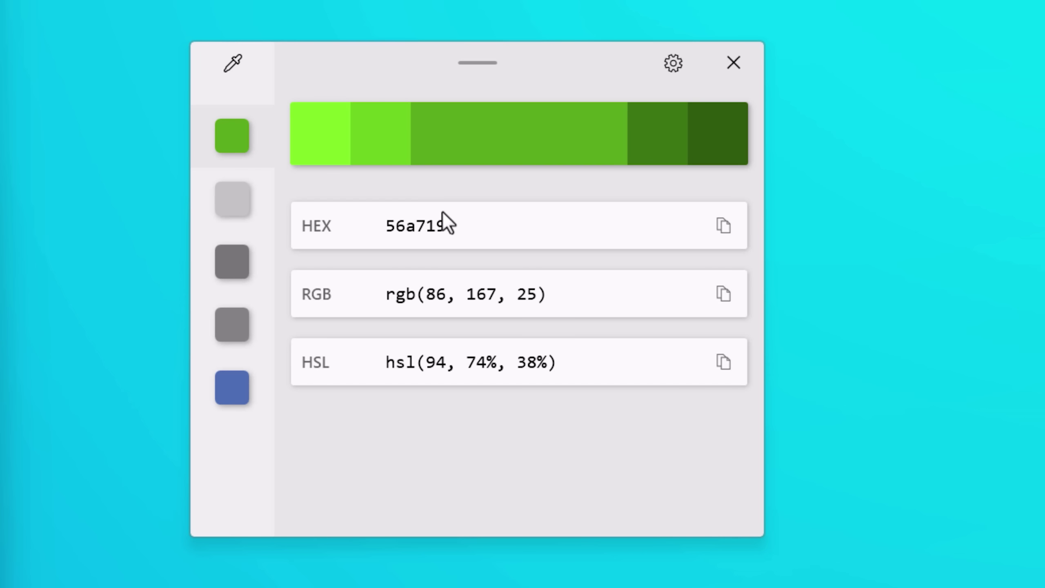
Select the picked green's HEX, RGB and HSL values in the Color Picker editor.
left_click(488, 225)
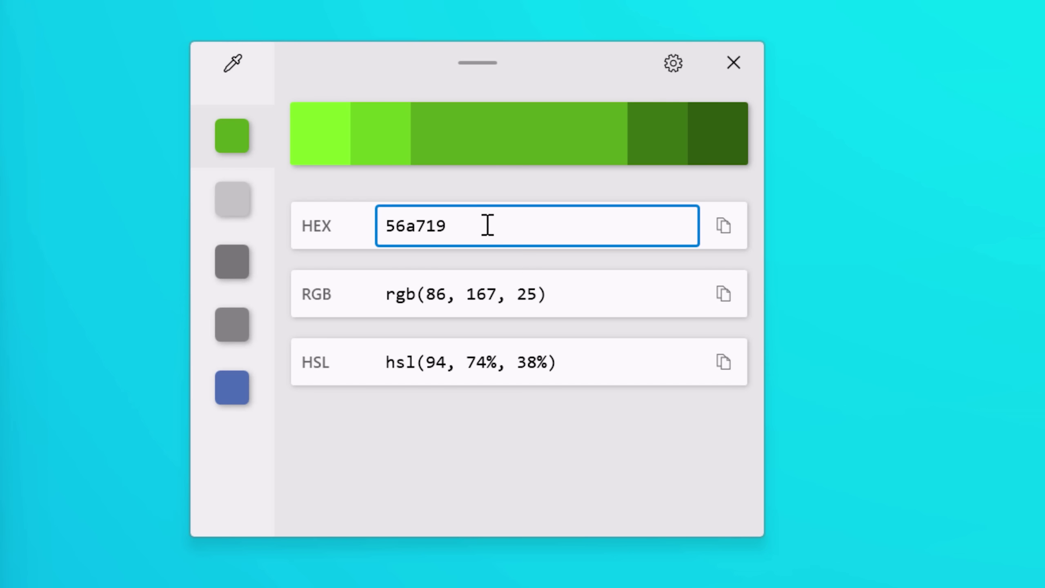
left_click(559, 295)
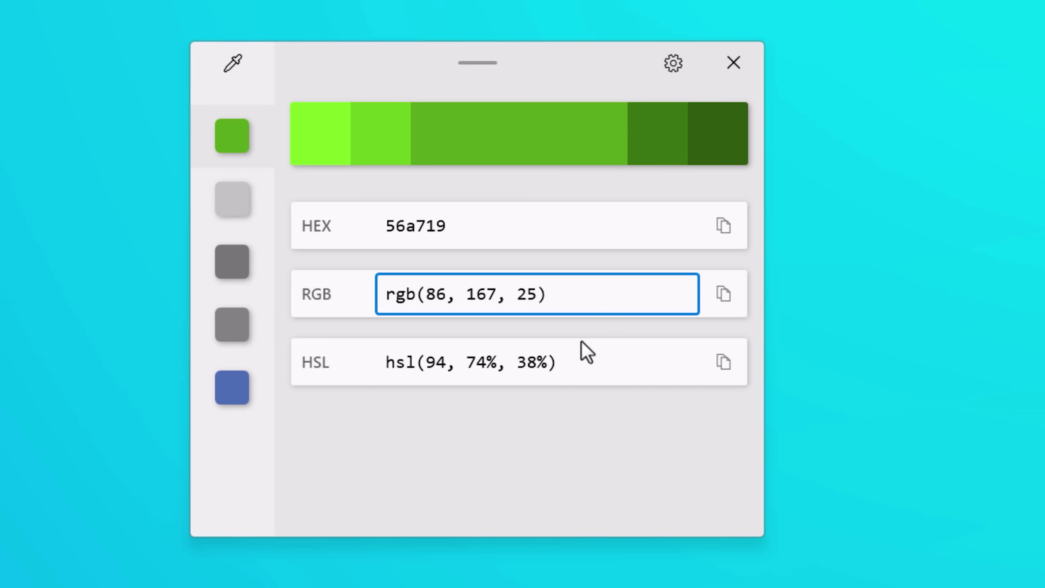
left_click(582, 361)
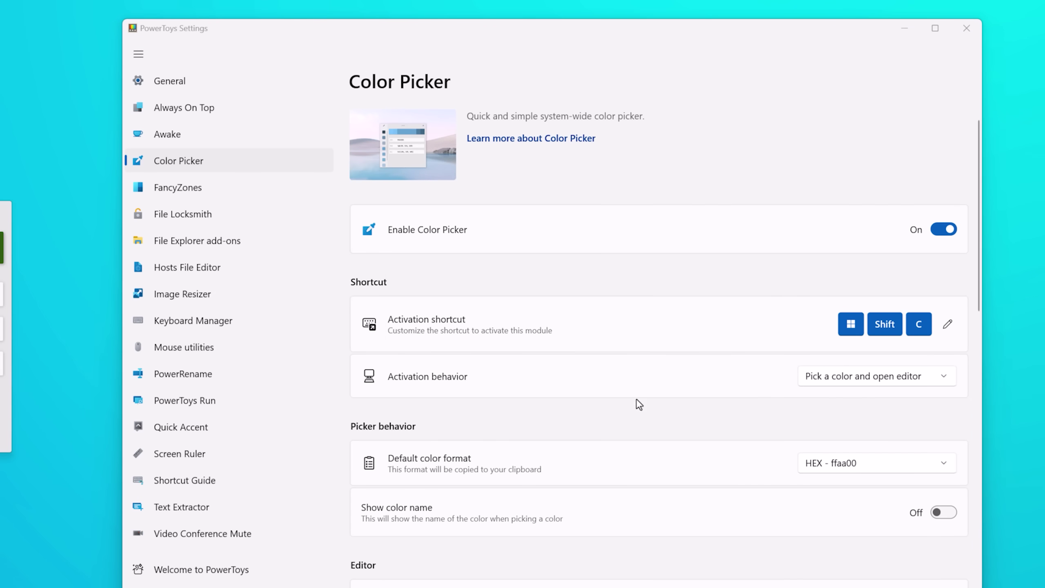
Review the saved grey colours, including 828383, and bring up the export option for one.
scroll(638, 404, "down", 8)
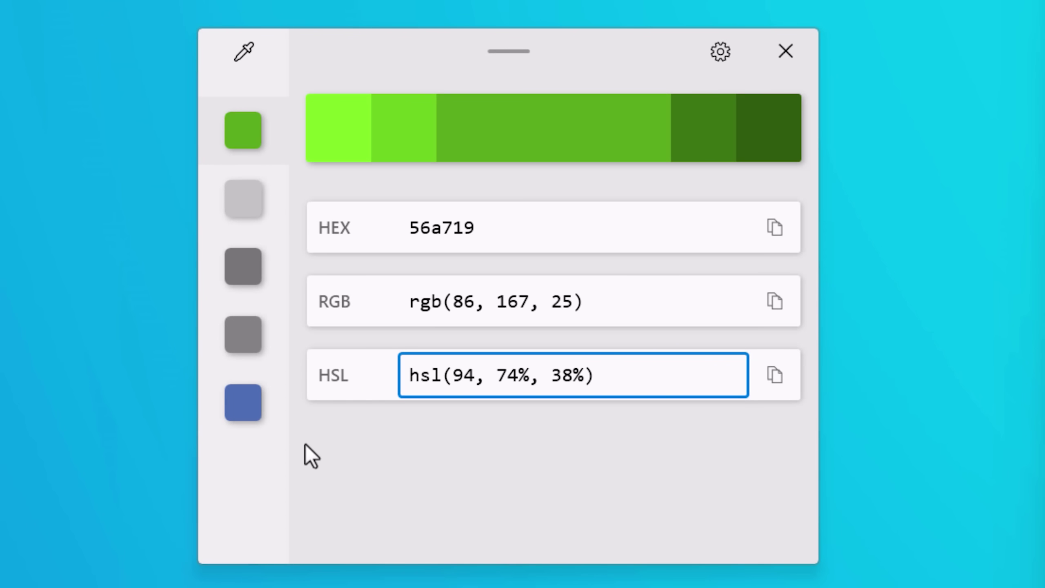
left_click(232, 201)
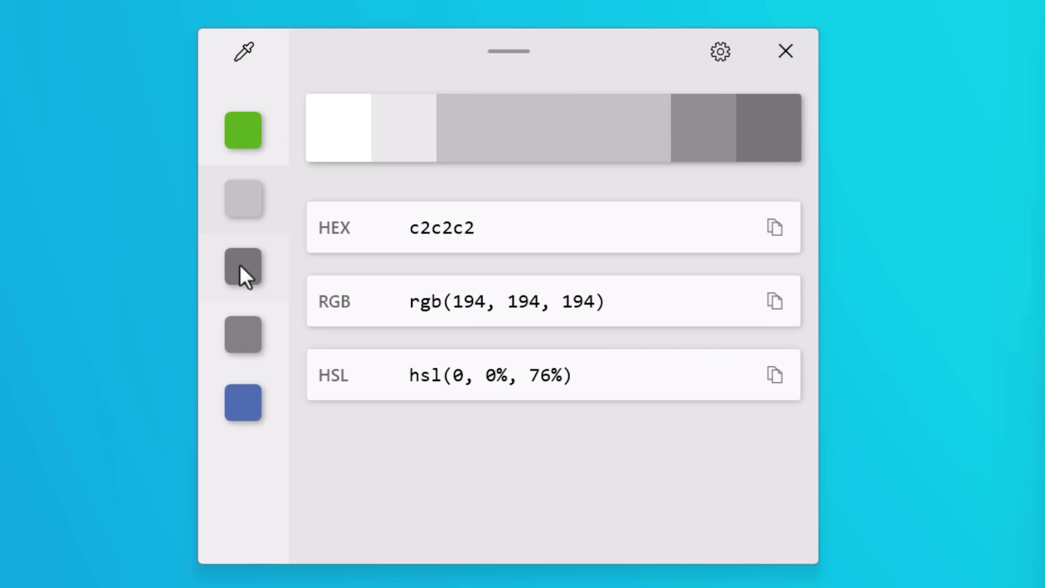
left_click(240, 265)
left_click(233, 320)
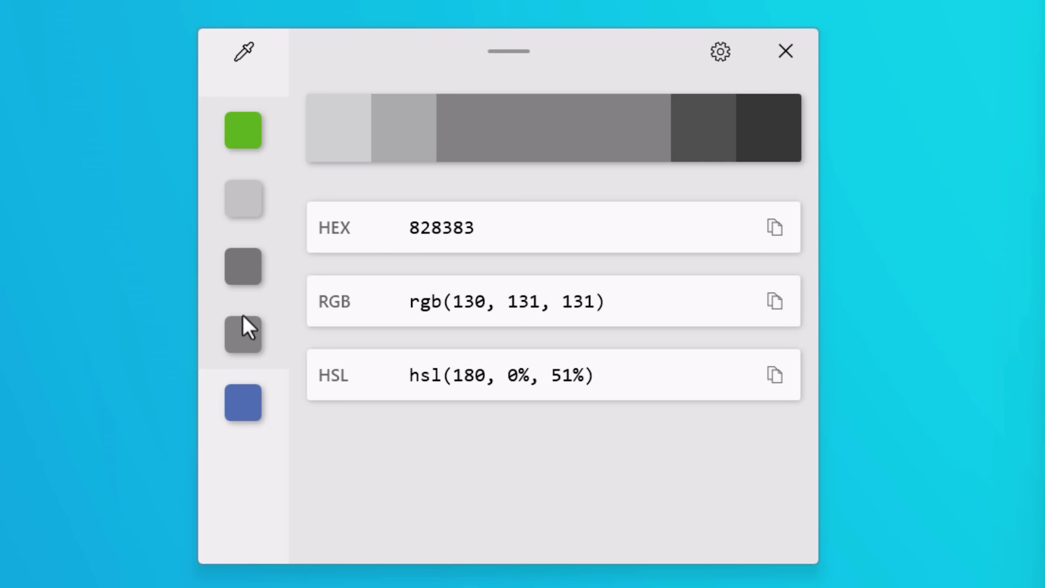
right_click(242, 315)
mouse_move(312, 396)
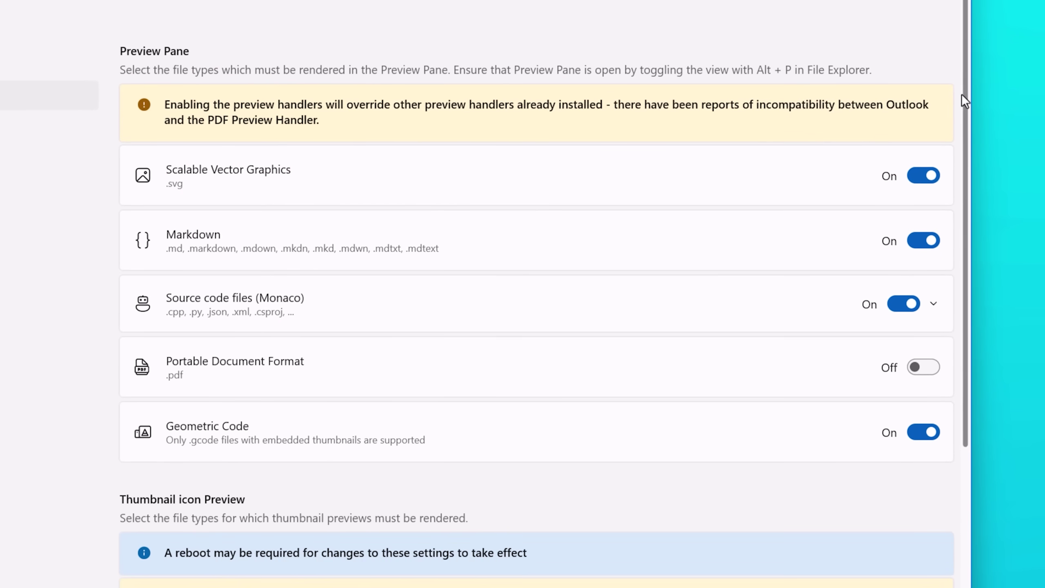
Scroll through the File Explorer add-ons preview handler list.
scroll(913, 177, "down", 1)
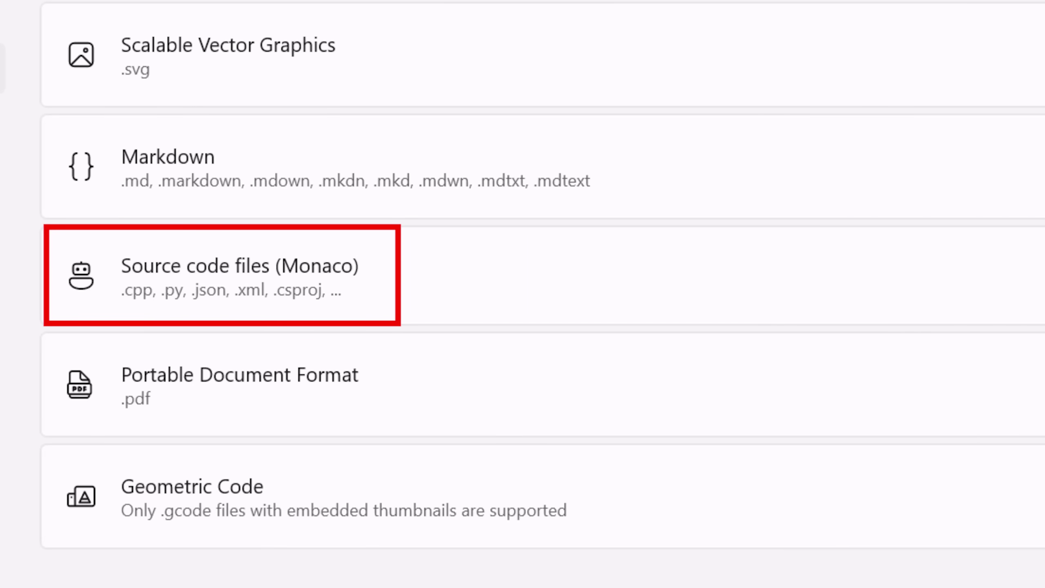
scroll(194, 275, "down", 5)
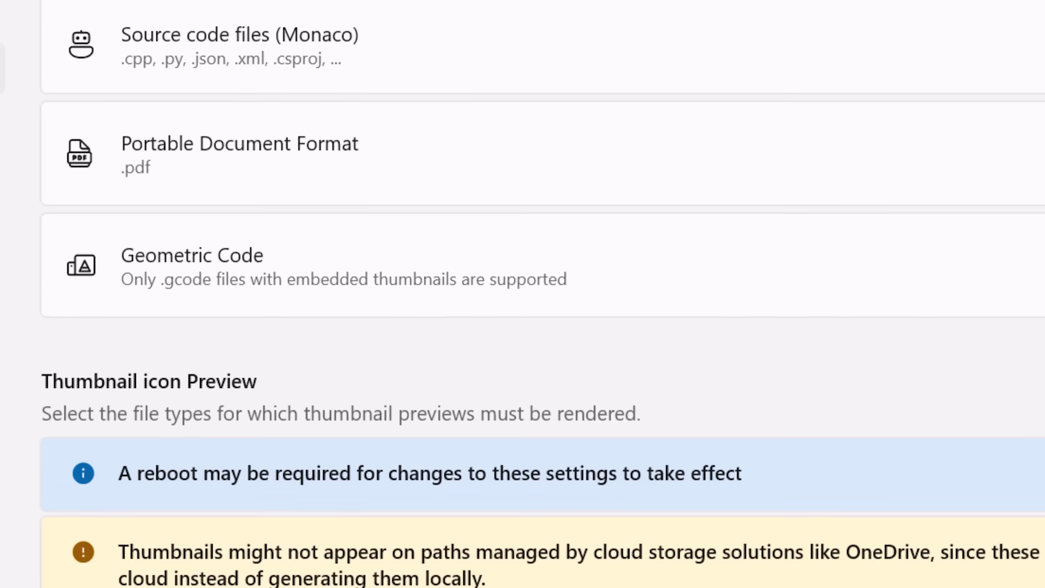
scroll(375, 273, "down", 10)
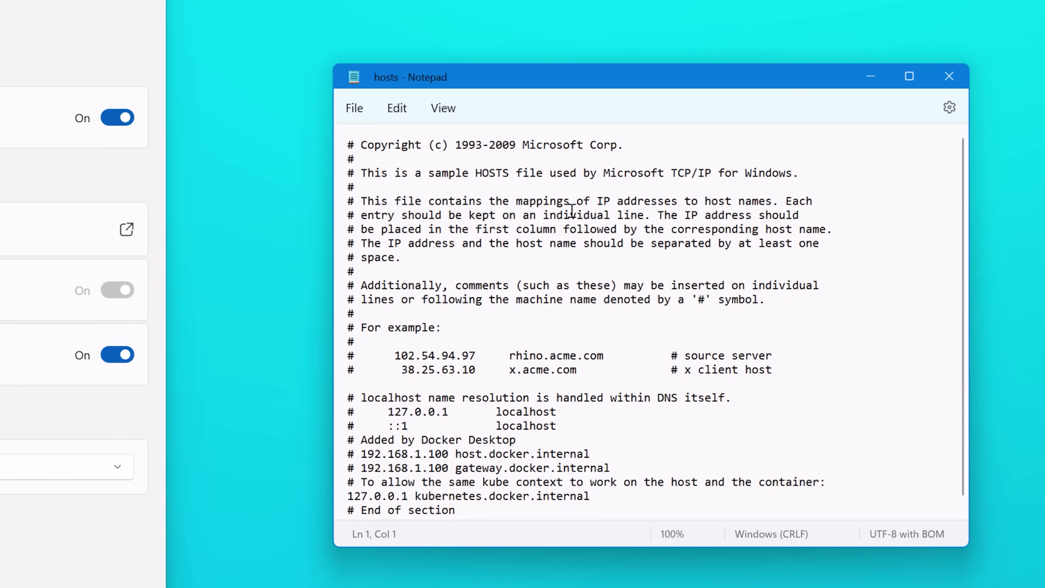
Review the kubernetes.docker.internal entry in the hosts file, then launch the Hosts File Editor.
scroll(531, 377, "down", 1)
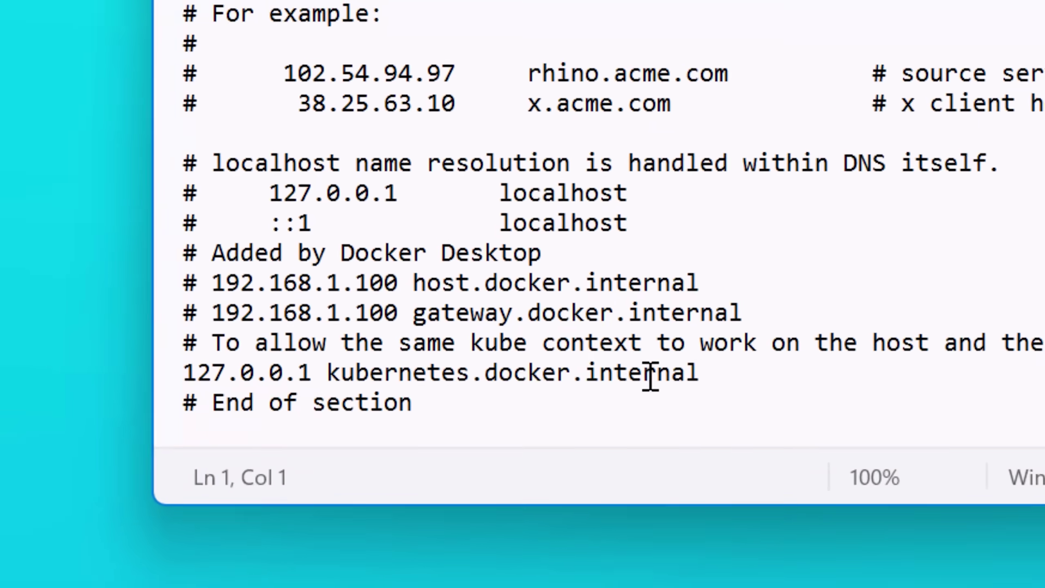
left_click_drag(572, 485, 407, 487)
left_click(781, 351)
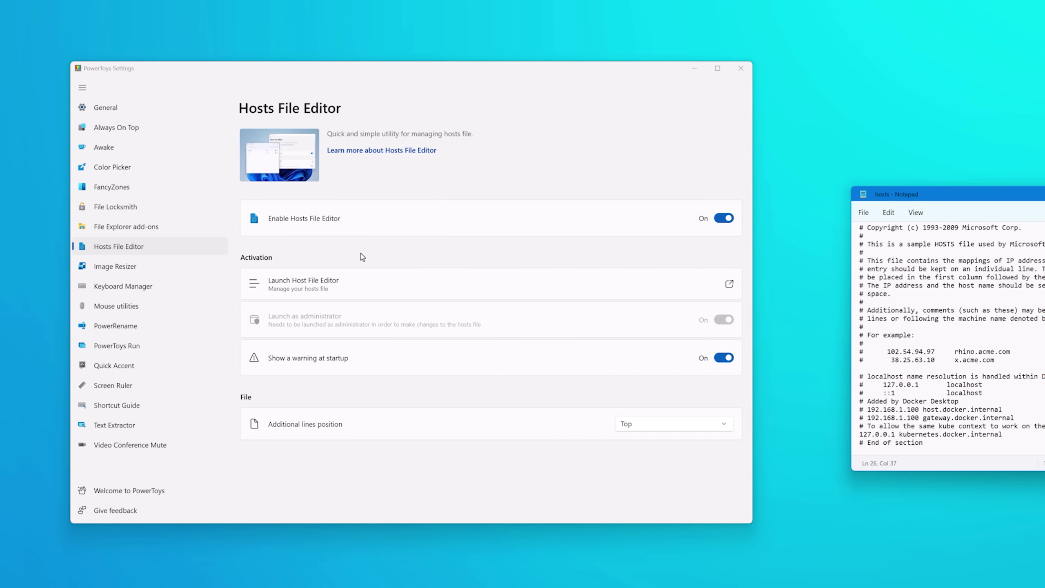
left_click(729, 284)
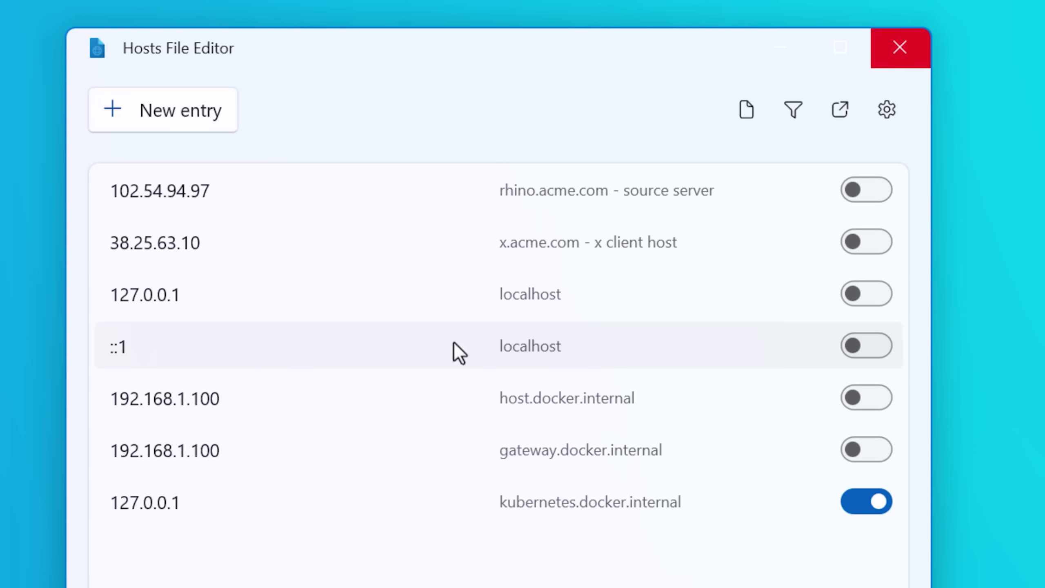
Start an inactive new hosts entry and select the comment marks on three lines.
left_click(218, 119)
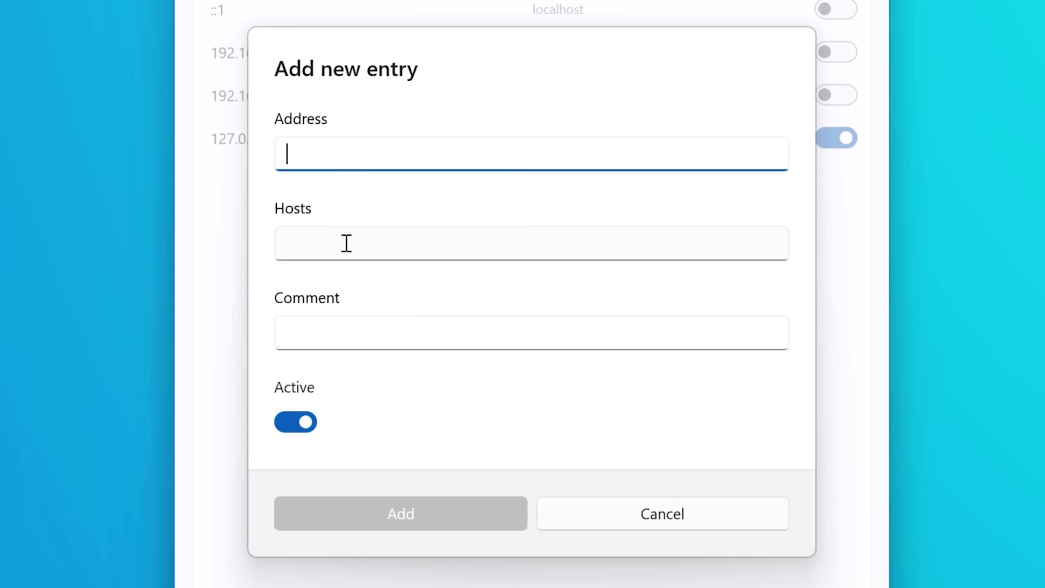
left_click(346, 243)
left_click(293, 421)
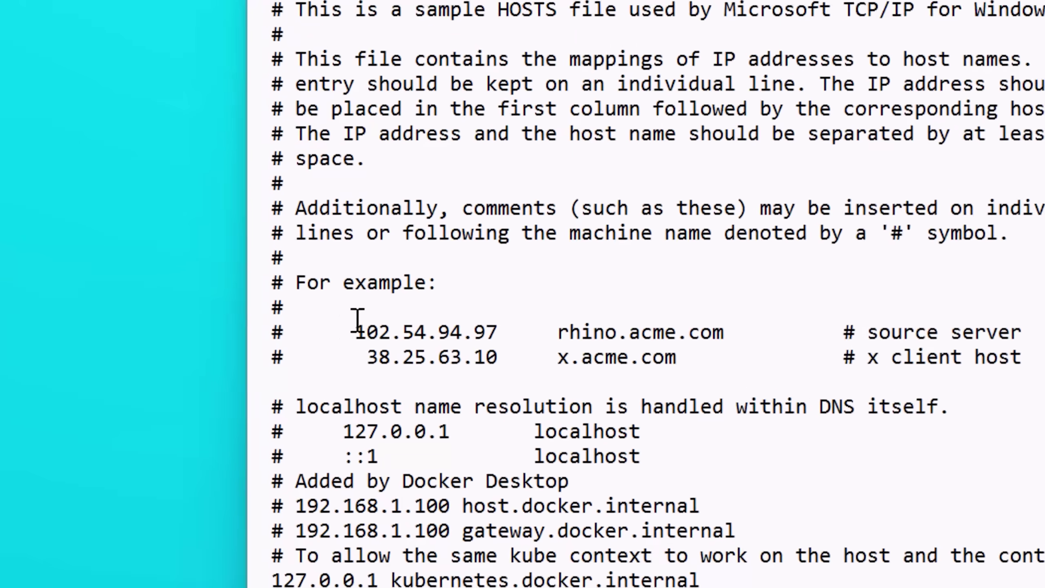
left_click_drag(271, 300, 239, 297)
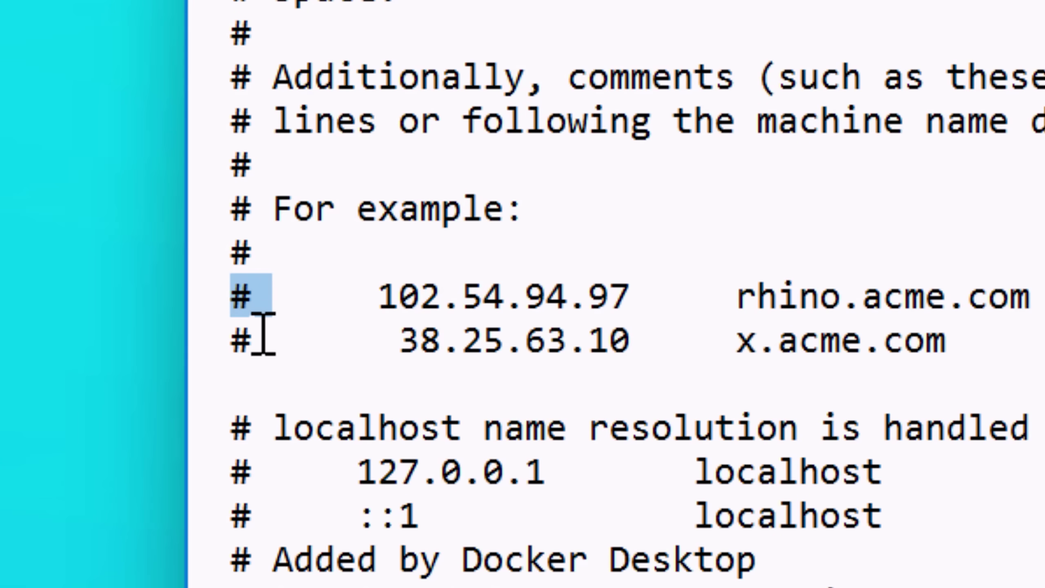
left_click_drag(252, 341, 230, 340)
left_click_drag(251, 428, 230, 428)
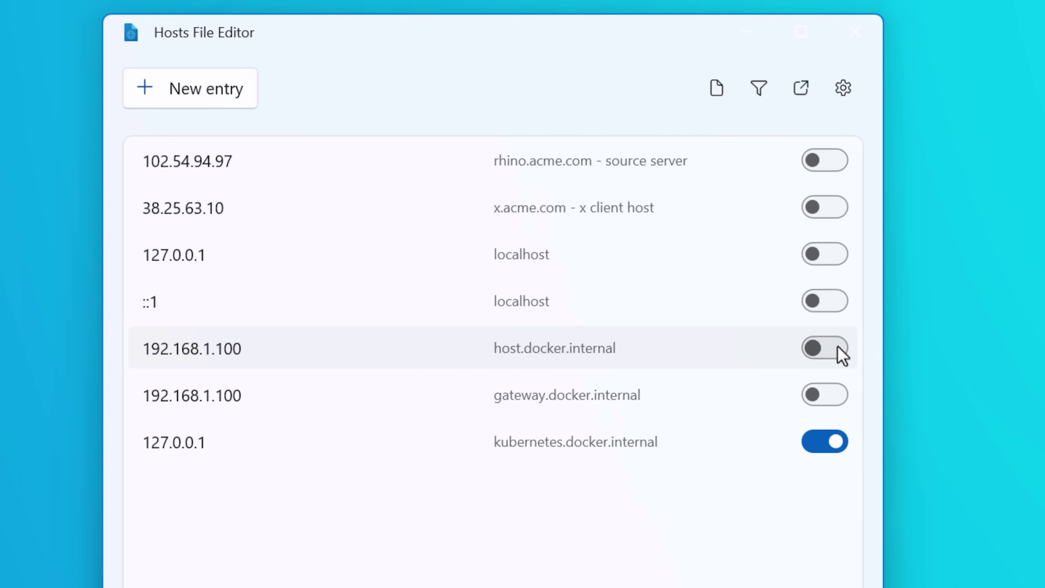
Open and close the hosts filter fields, then go to the utility's PowerToys settings.
left_click(772, 96)
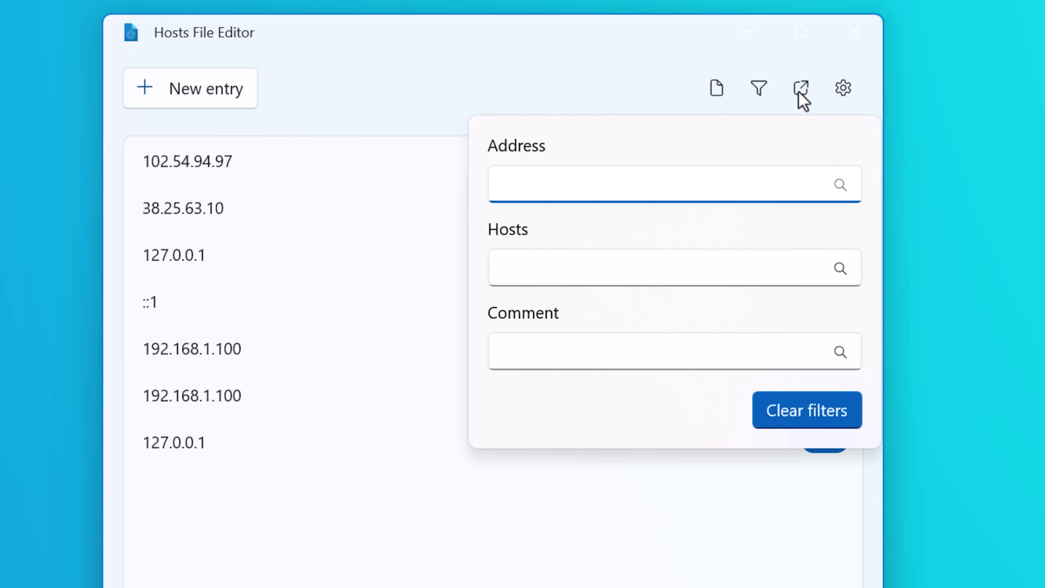
left_click(673, 100)
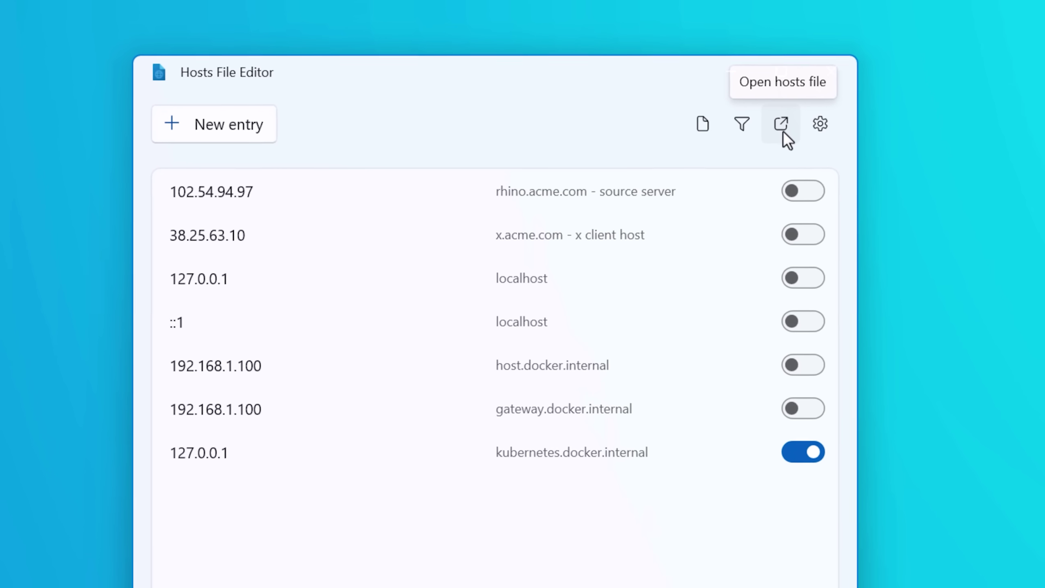
left_click(819, 126)
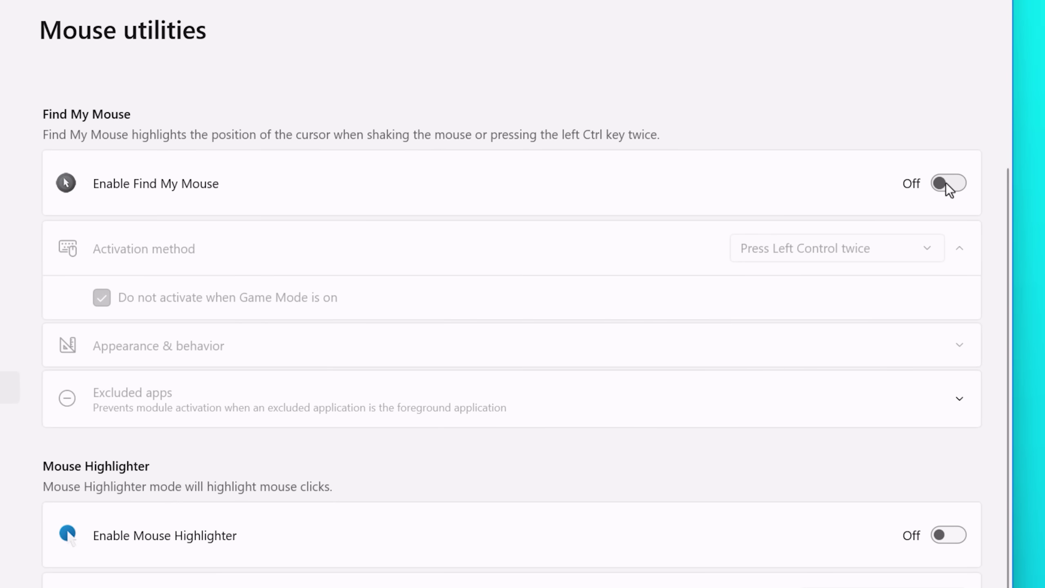
Enable Find My Mouse with Press Left Control twice, and test the spotlight with Ctrl twice.
left_click(946, 184)
left_click(596, 241)
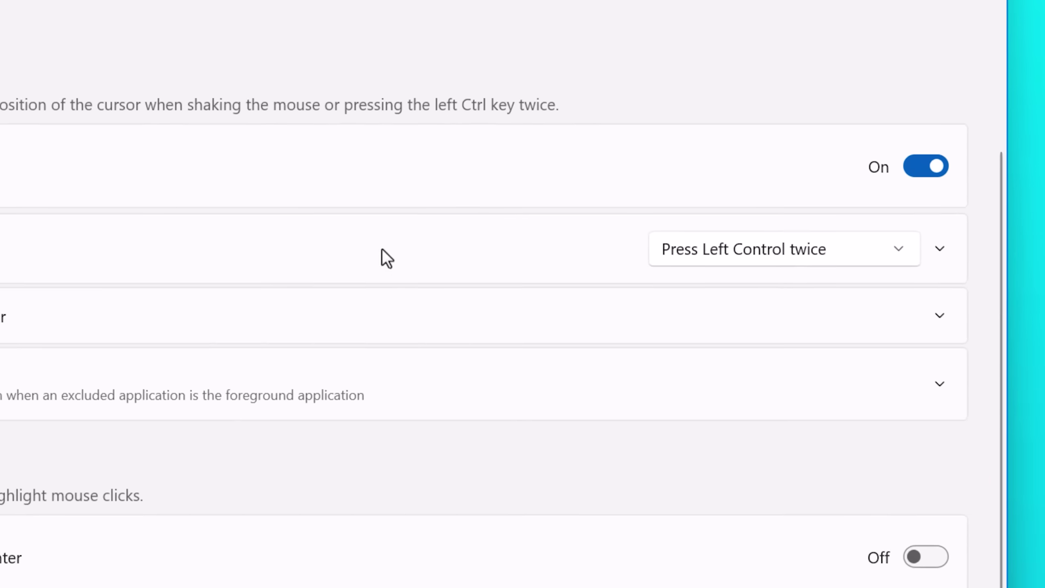
left_click(703, 256)
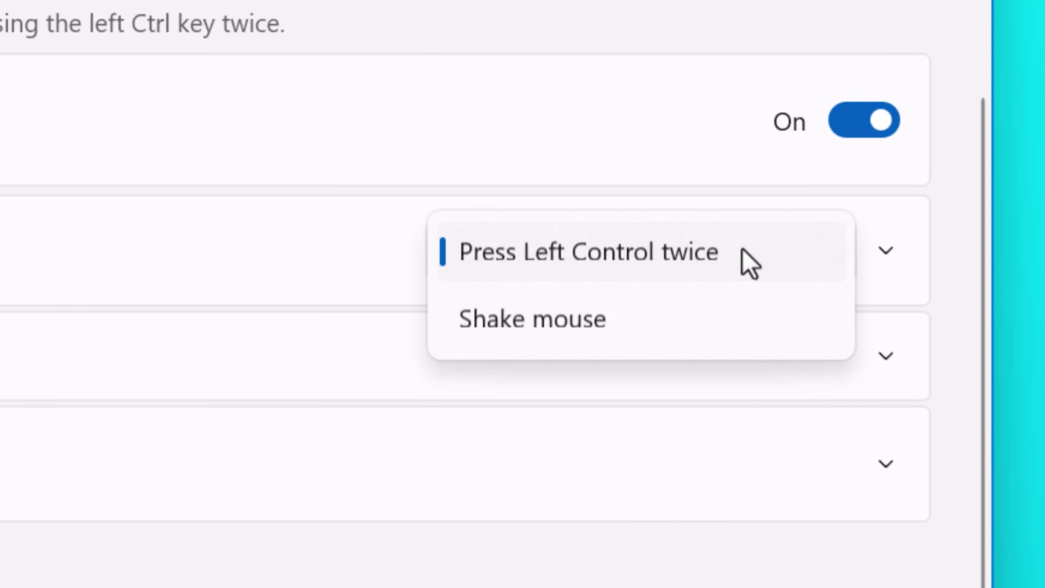
left_click(314, 249)
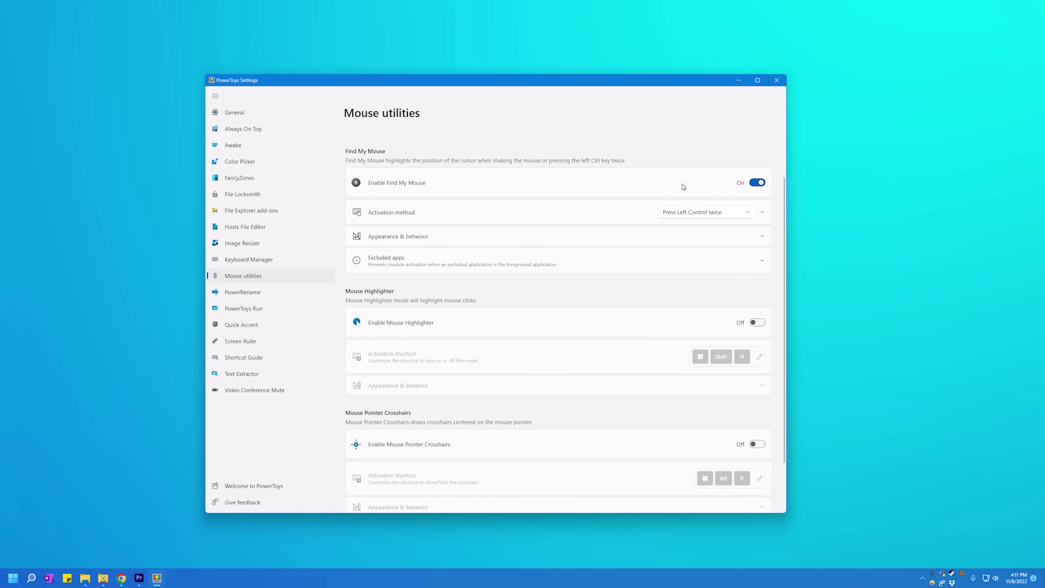
key("ctrl")
key("ctrl")
key("ctrl")
key("ctrl")
key("ctrl")
key("ctrl")
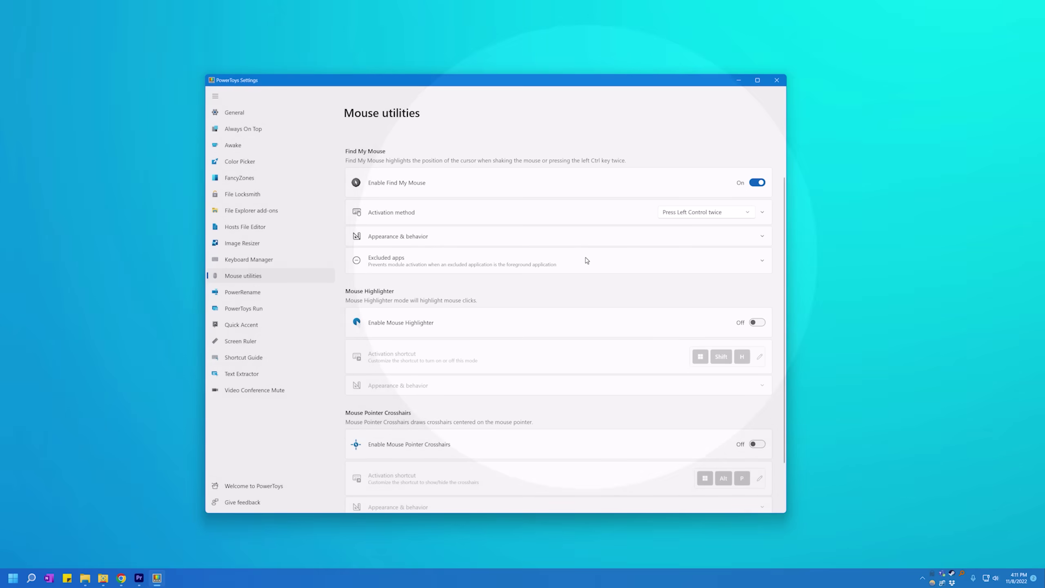
Review Find My Mouse's appearance and behavior options, then show the excluded apps list.
left_click(621, 238)
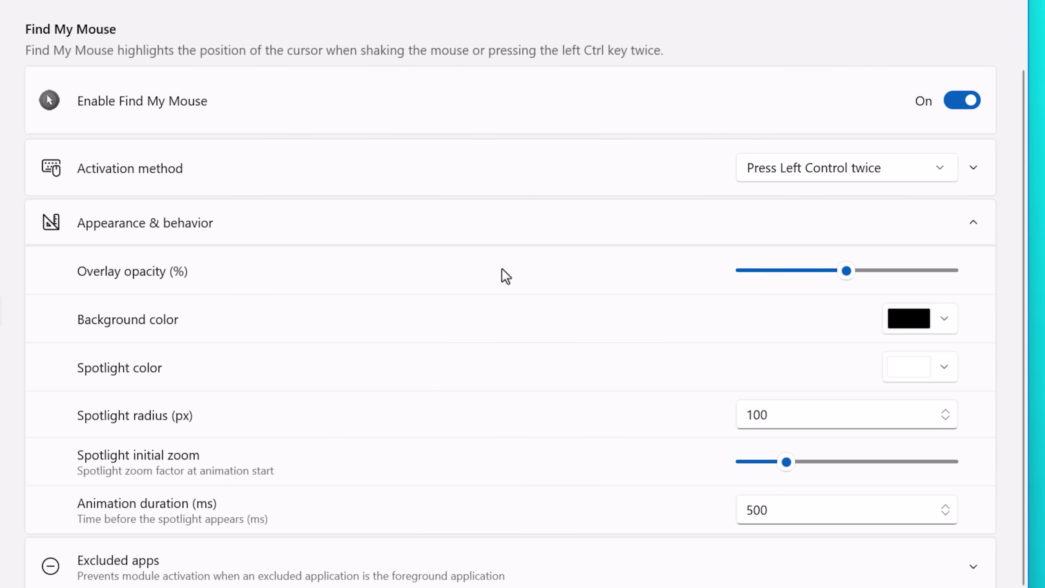
left_click(594, 232)
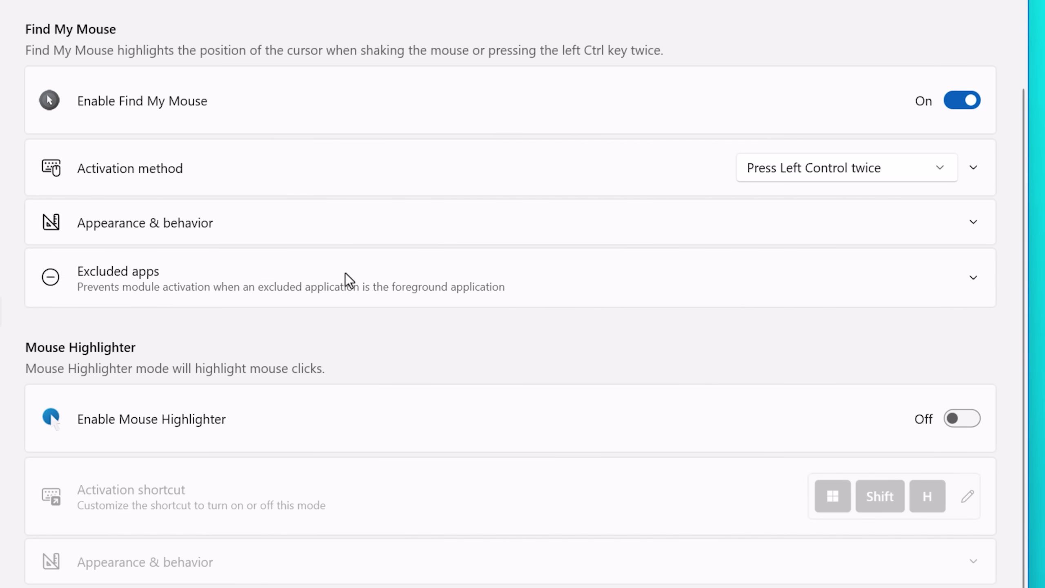
left_click(356, 234)
scroll(279, 391, "down", 1)
scroll(291, 366, "down", 3)
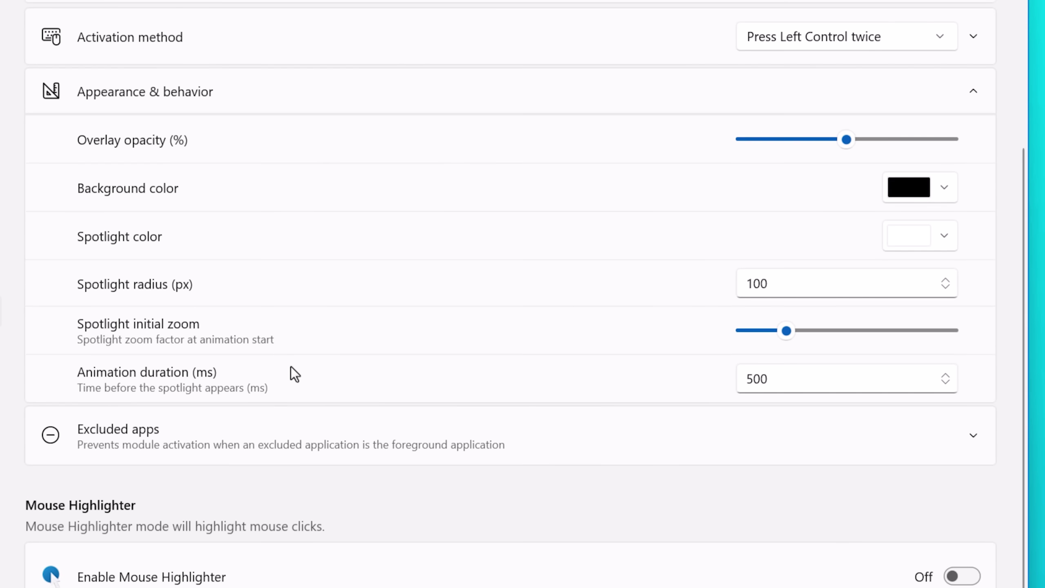
scroll(291, 366, "down", 6)
scroll(290, 366, "up", 10)
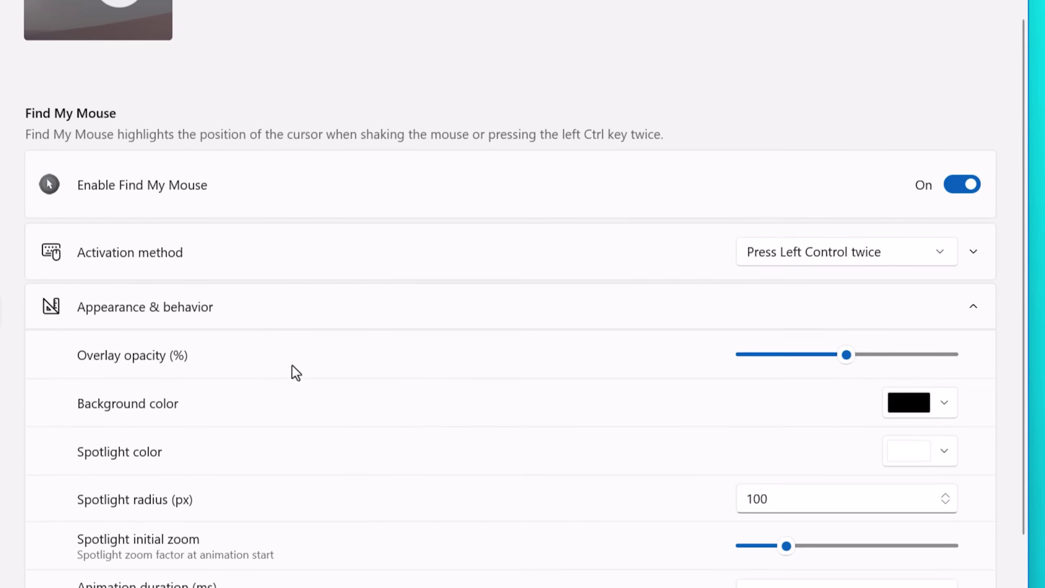
left_click(300, 324)
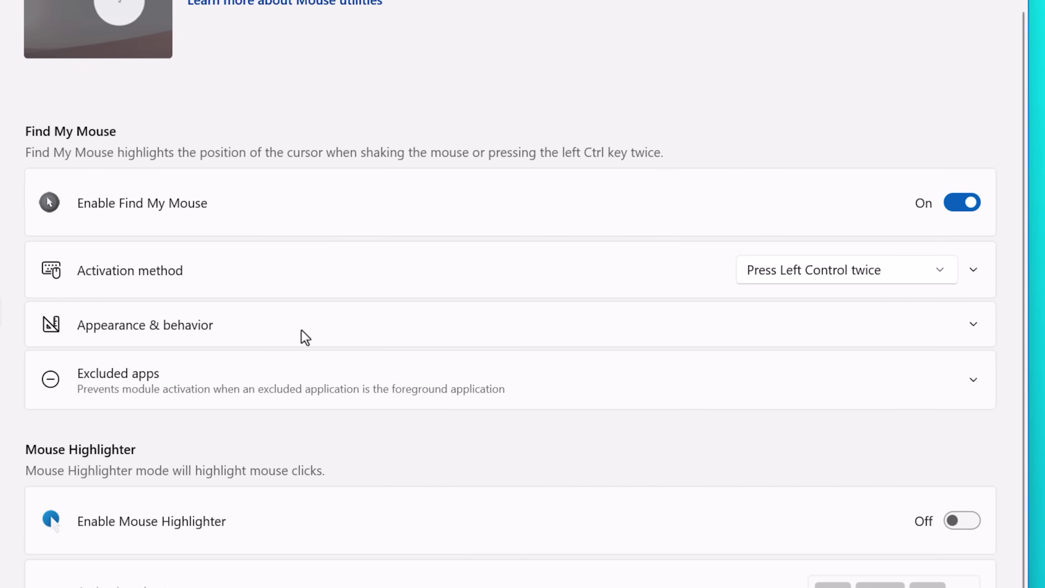
left_click(314, 376)
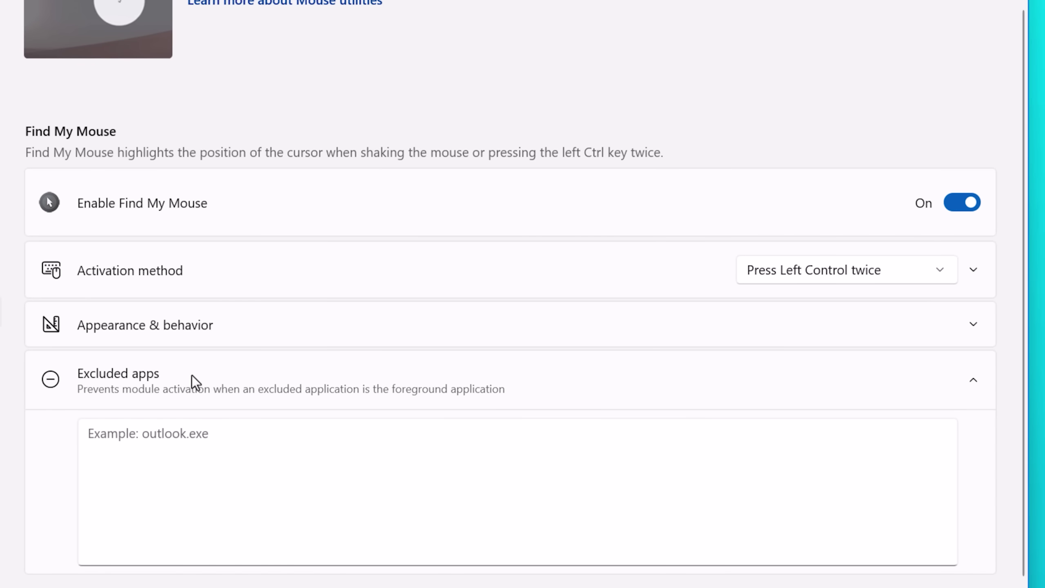
Enable Mouse Highlighter and test its yellow click circles on the page and desktop.
scroll(547, 378, "down", 5)
left_click(560, 100)
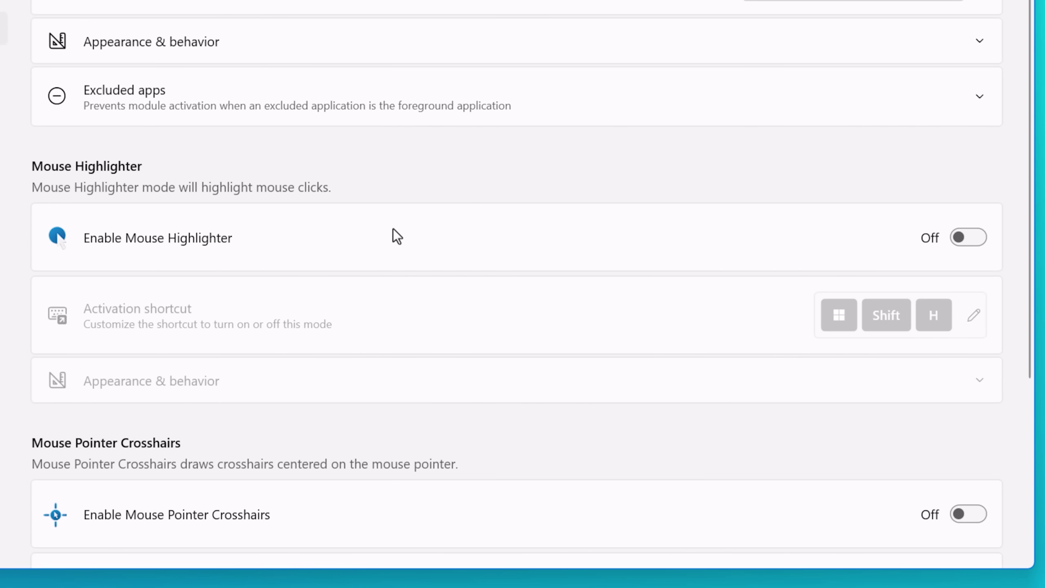
left_click(963, 239)
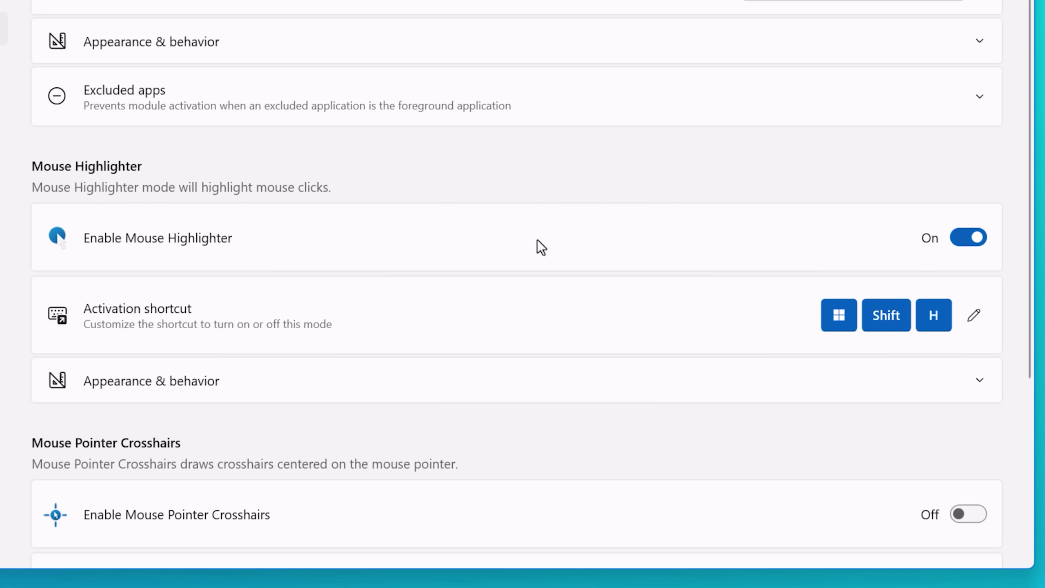
left_click(596, 159)
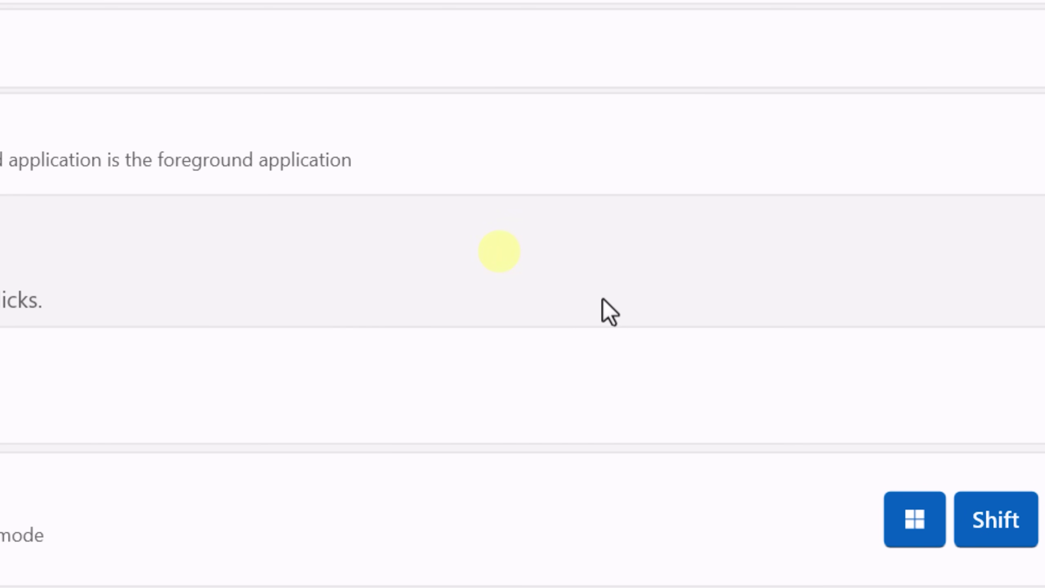
left_click(625, 337)
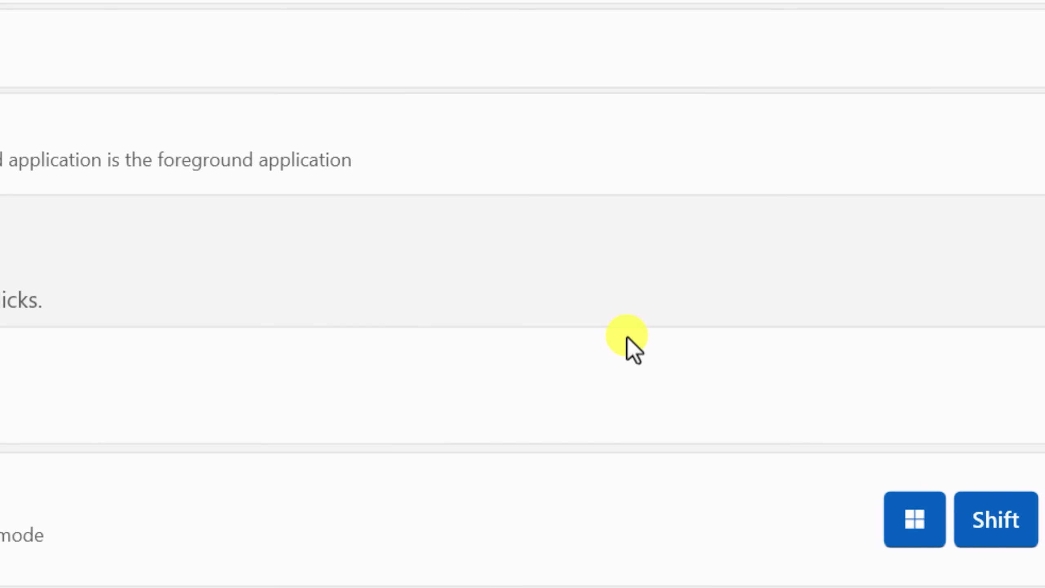
left_click(862, 142)
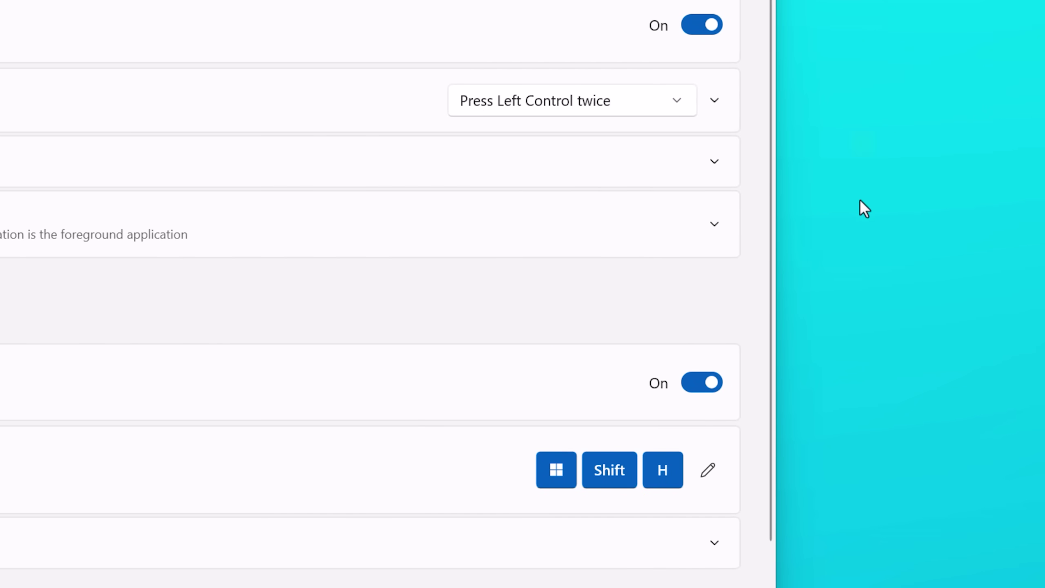
left_click(842, 397)
Enable Mouse Pointer Crosshairs and show them around the pointer with Win+Alt+P.
left_click(140, 301)
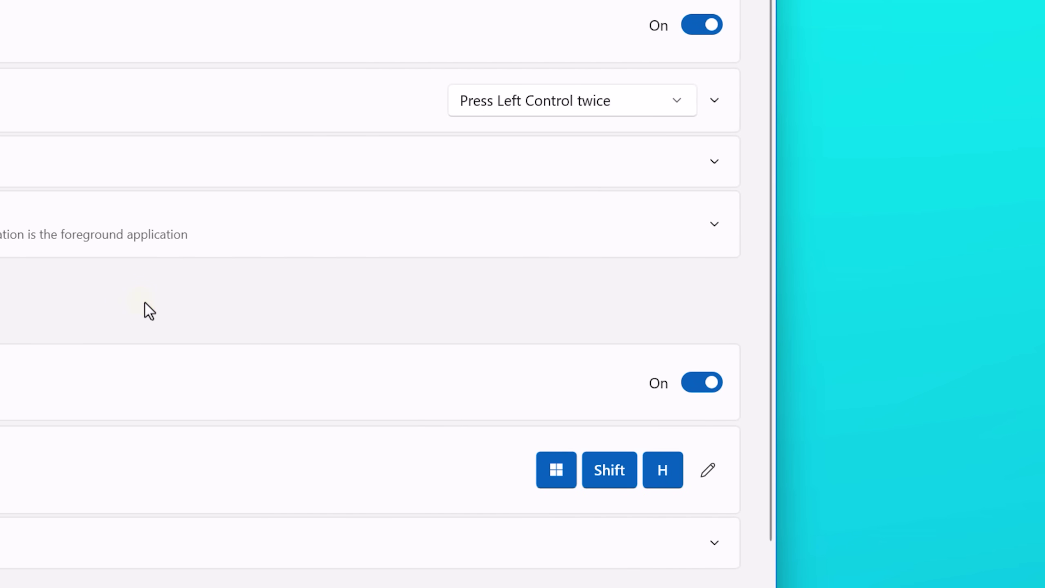
left_click(360, 338)
scroll(346, 442, "down", 5)
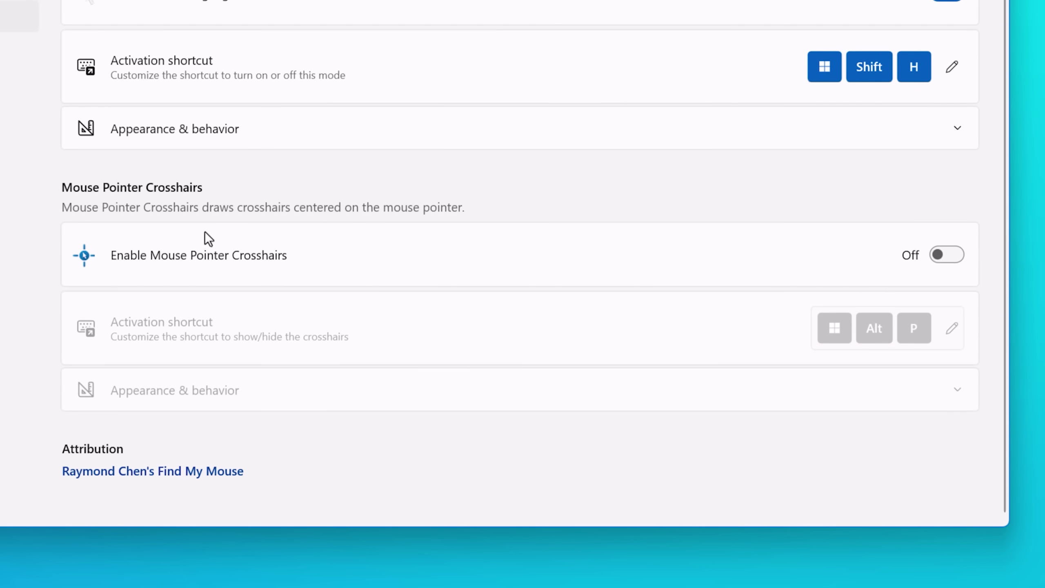
left_click(924, 252)
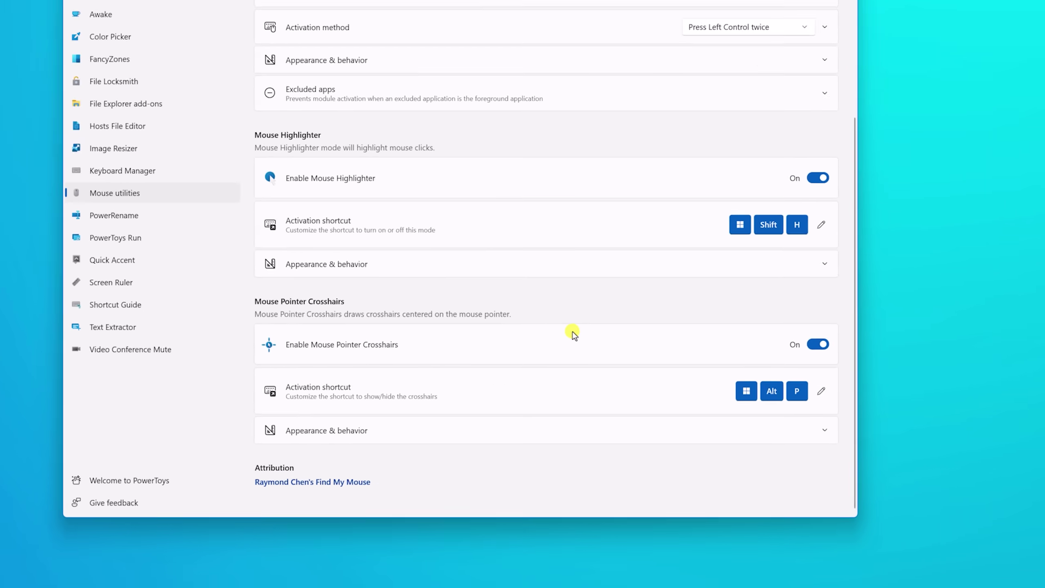
left_click(560, 236)
key("super+alt+p")
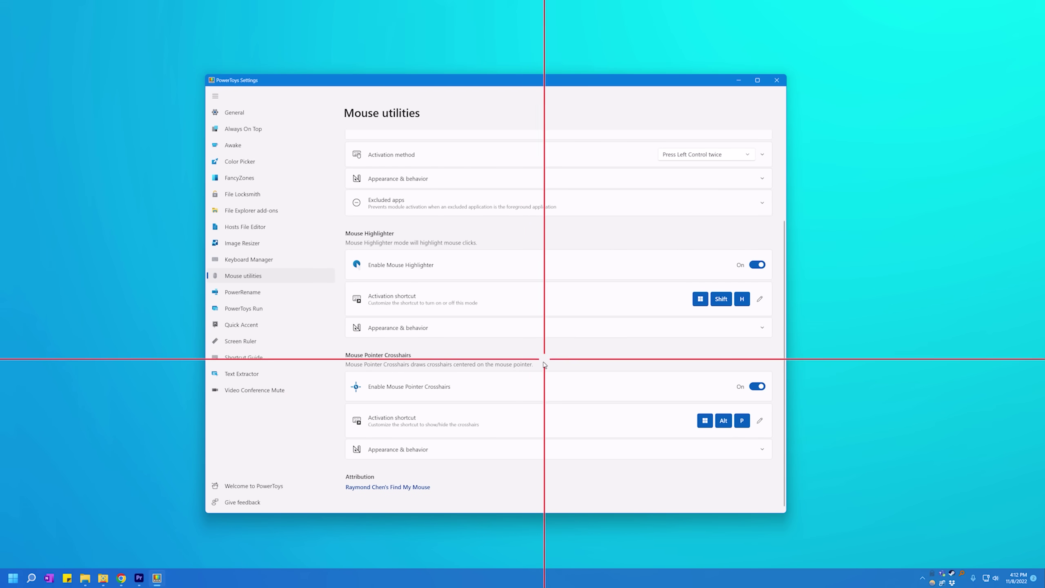
Change the crosshairs colour from red to orange #FFA751.
left_click(582, 451)
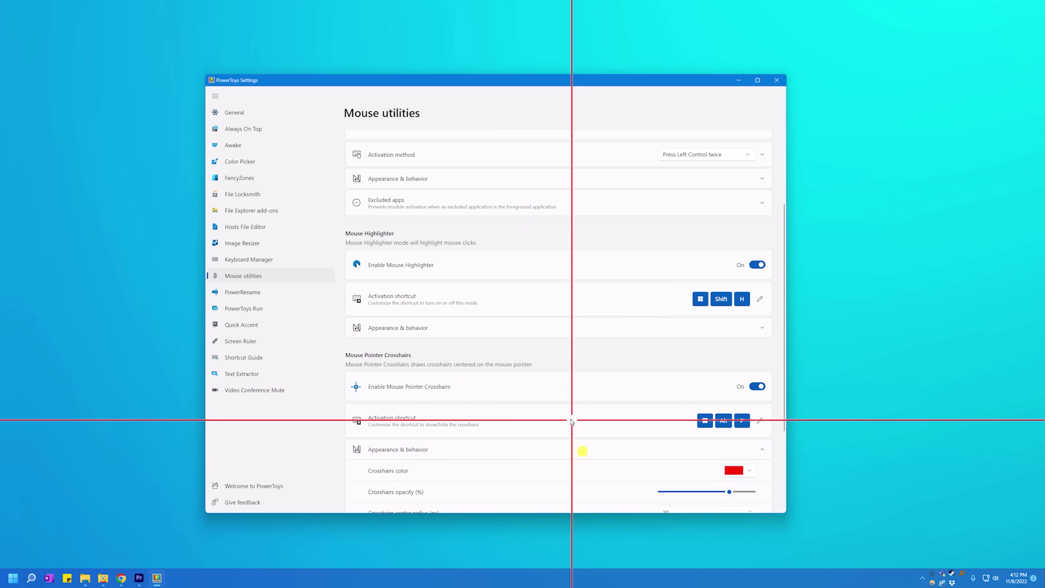
scroll(572, 421, "down", 5)
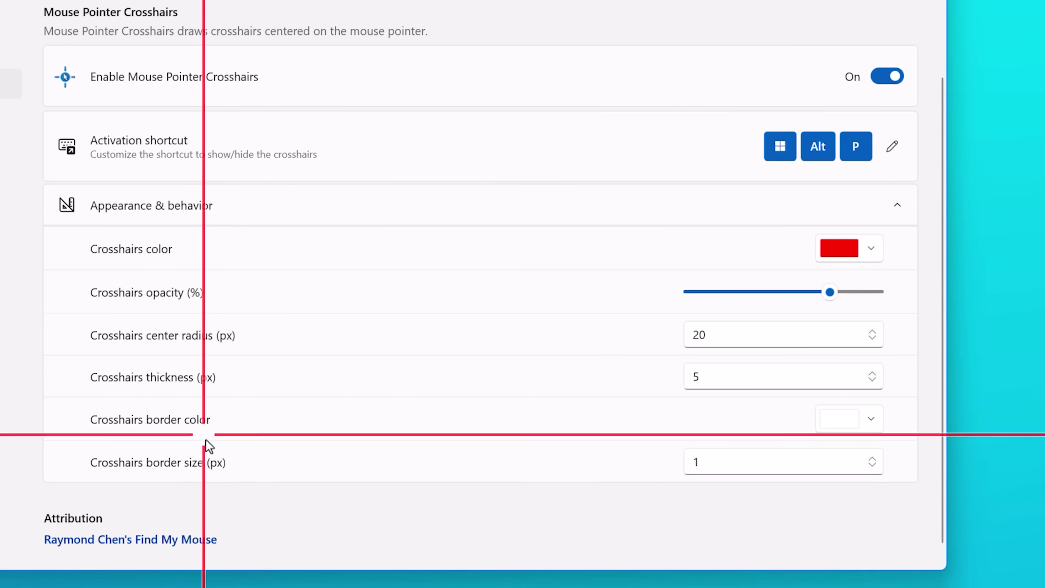
left_click(849, 248)
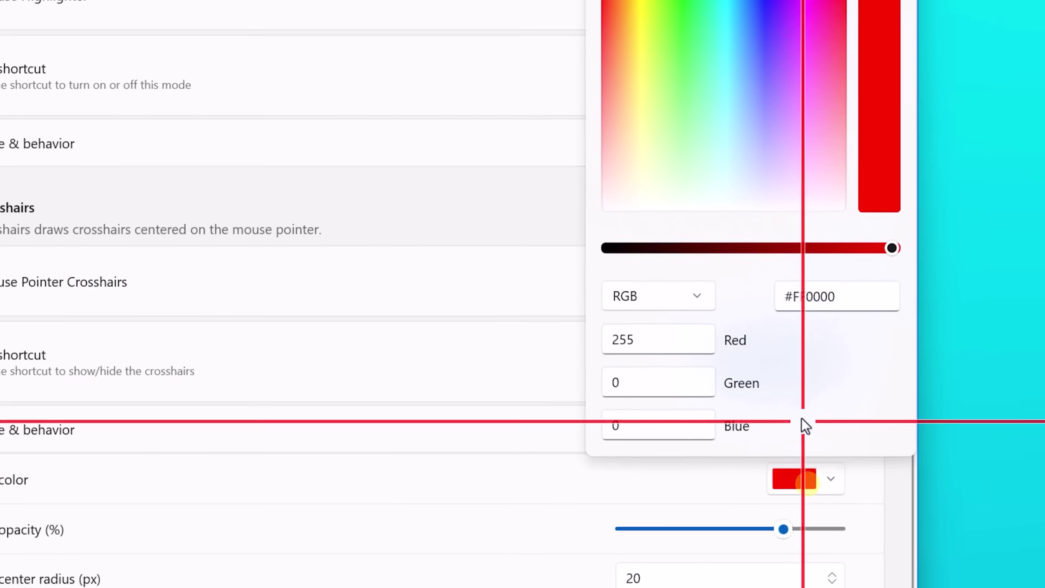
left_click_drag(738, 99, 622, 51)
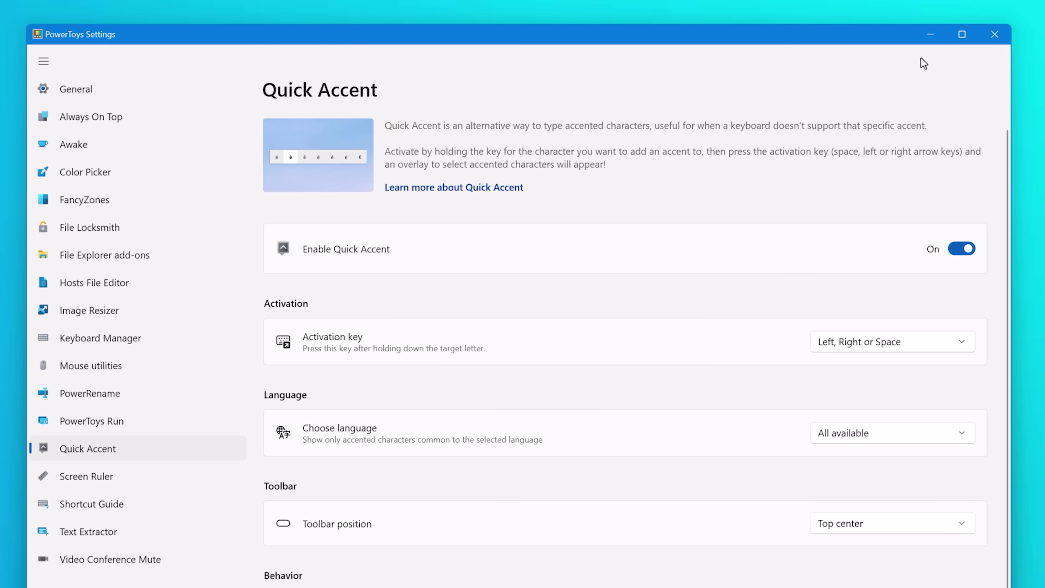
Minimize PowerToys Settings to bring the empty Untitled Notepad window forward.
left_click(930, 36)
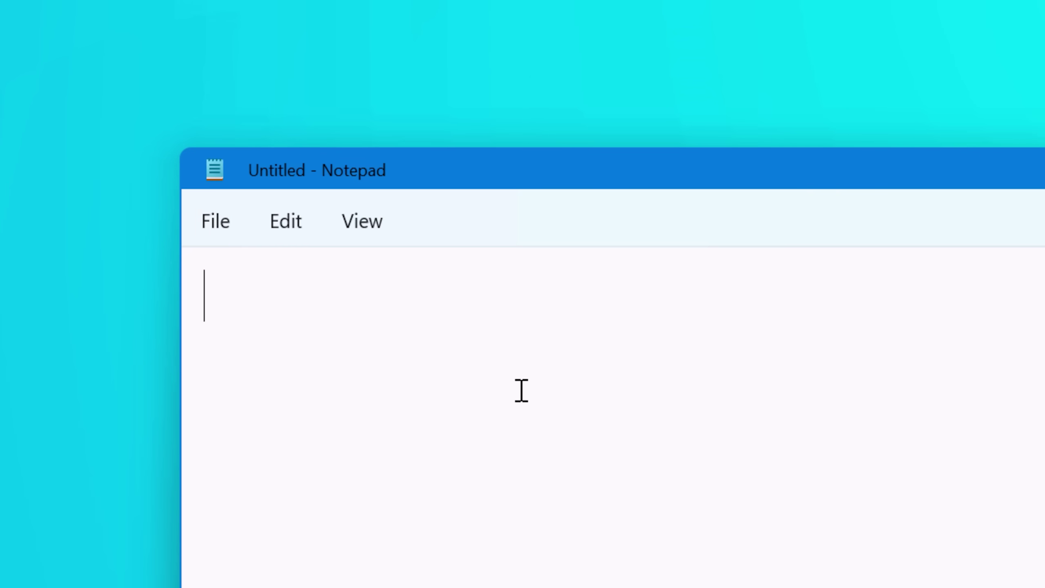
Type é and ţ into the note using the Quick Accent bar.
type("e")
key("space")
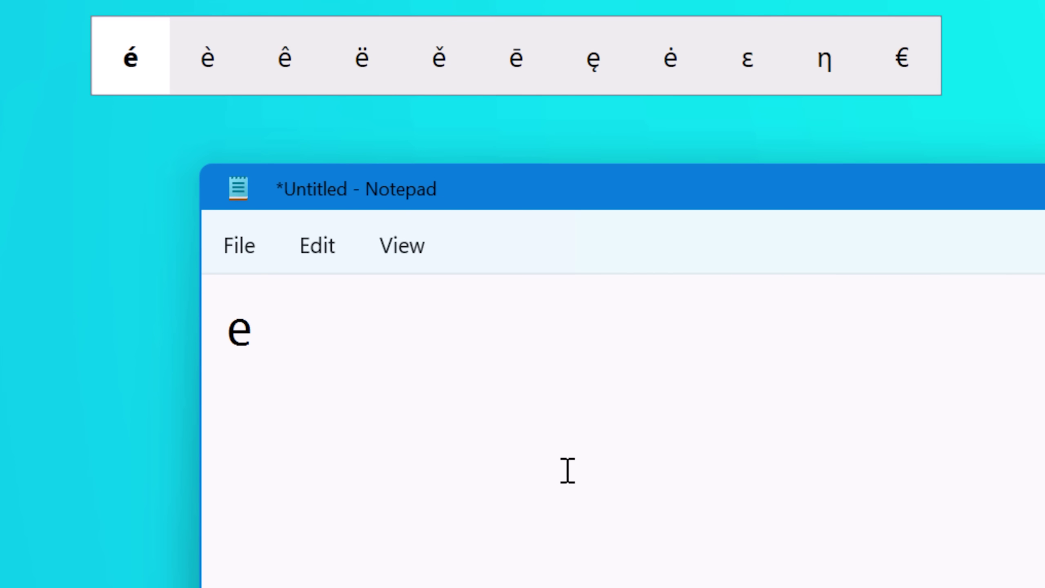
type("e")
type("t")
key("space")
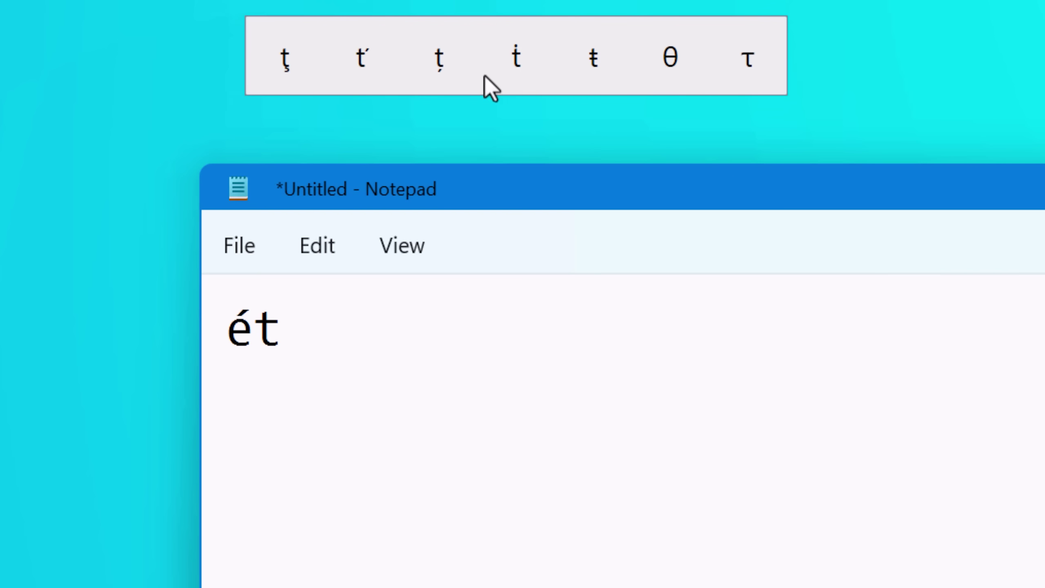
type("w")
key("space")
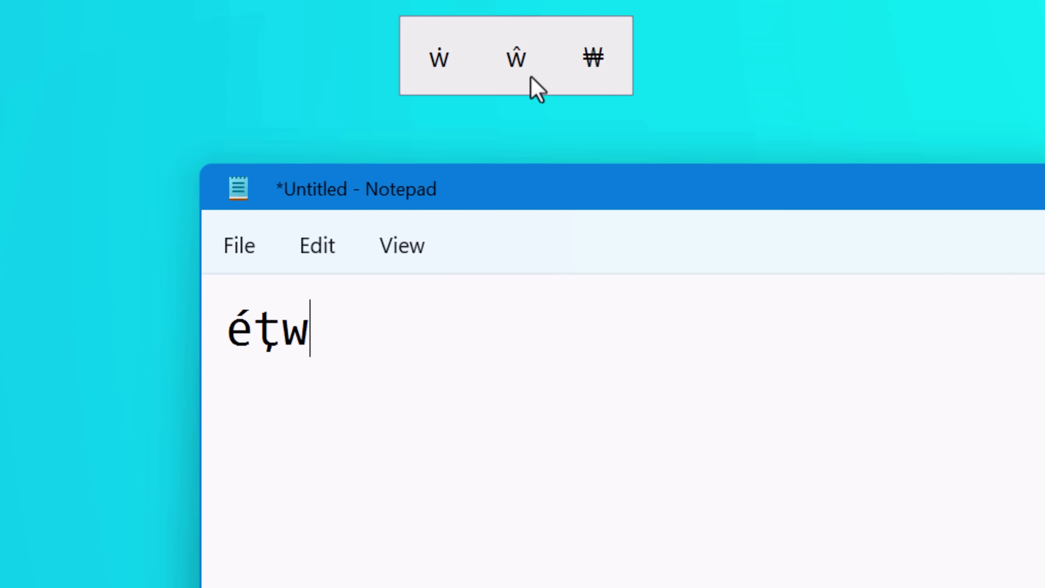
Insert the ₩ sign and ů from the Quick Accent choices.
key("space")
key("space")
key("space")
key("space")
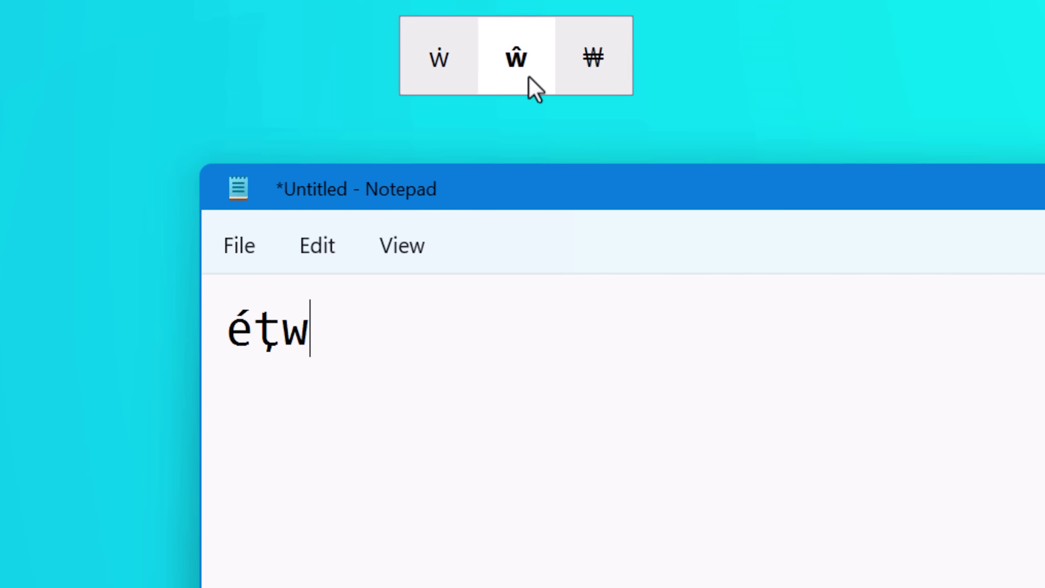
key("space")
key("space")
key("space")
key("space")
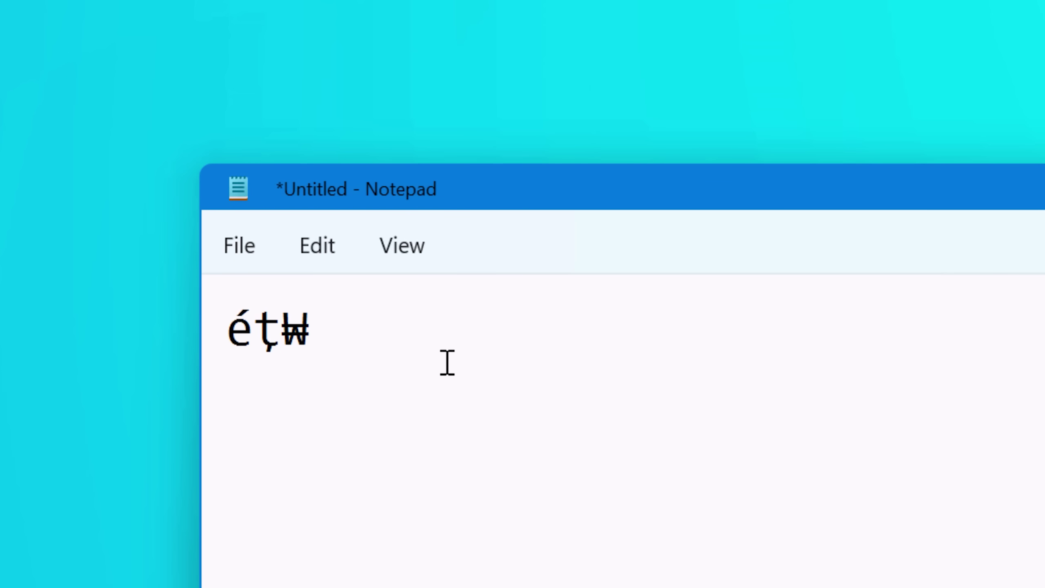
key("space")
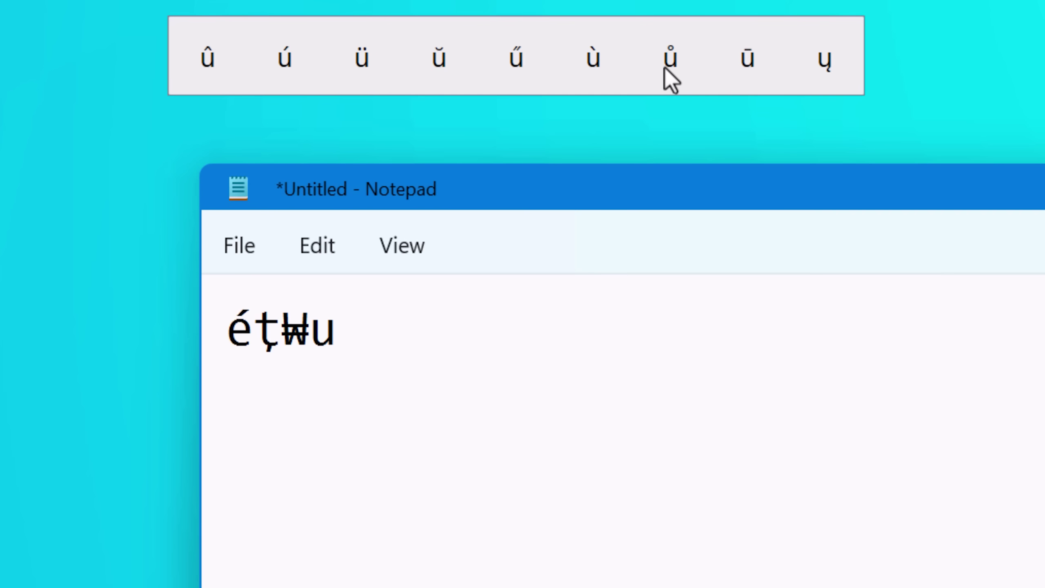
key("space")
key("space")
key("space")
key("space")
key("space")
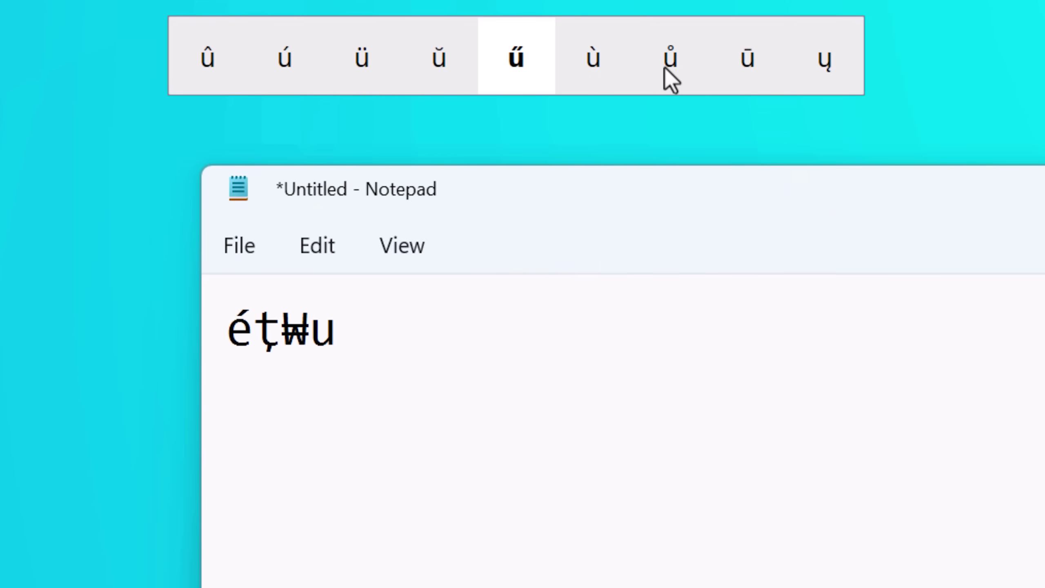
key("space")
left_click(627, 336)
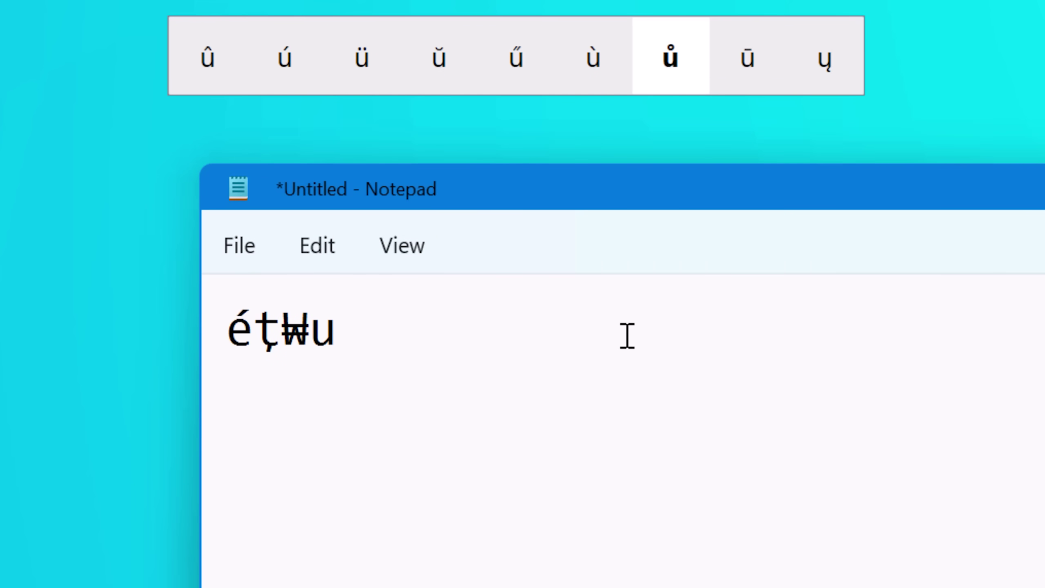
key("u")
Delete a run of repeated o's and retry the w accents, removing the extra ₩.
type("o")
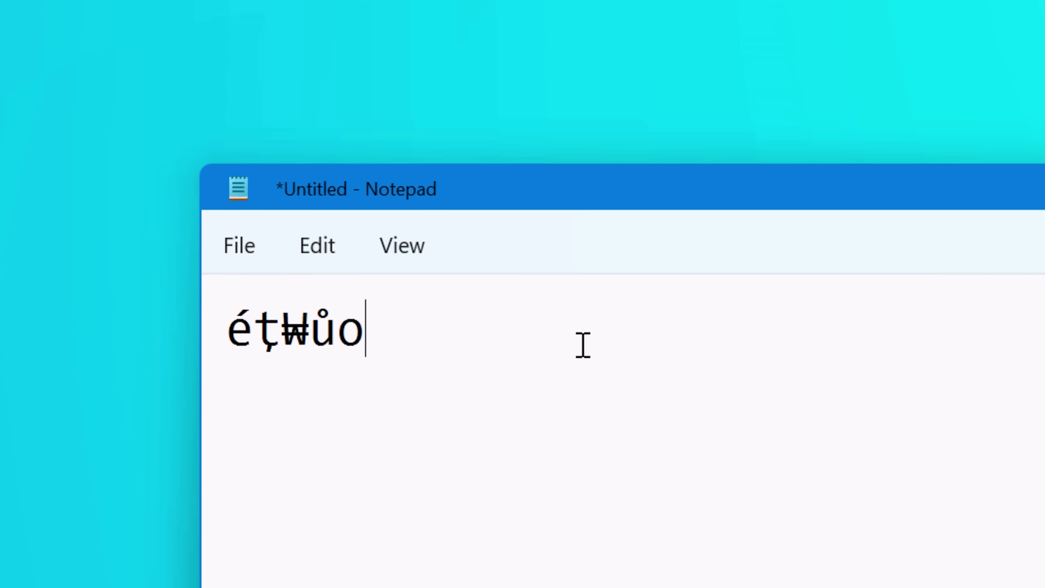
key("BackSpace")
type("ôooooooooooooo")
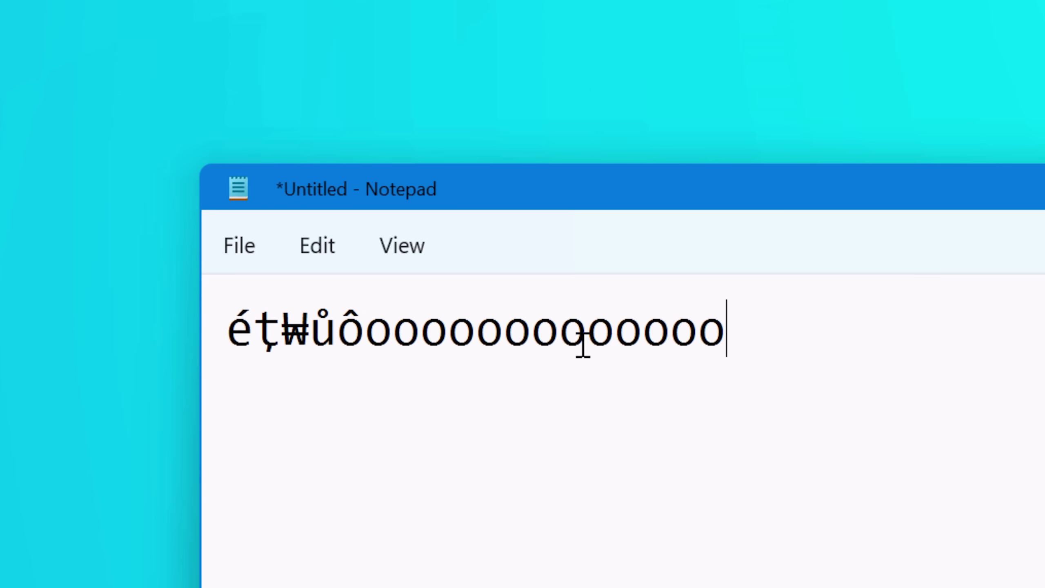
key("BackSpace")
key("BackSpace")
key("BackSpace")
key("BackSpace")
key("BackSpace")
key("BackSpace")
key("BackSpace")
key("BackSpace")
key("BackSpace")
key("BackSpace")
key("BackSpace")
key("BackSpace")
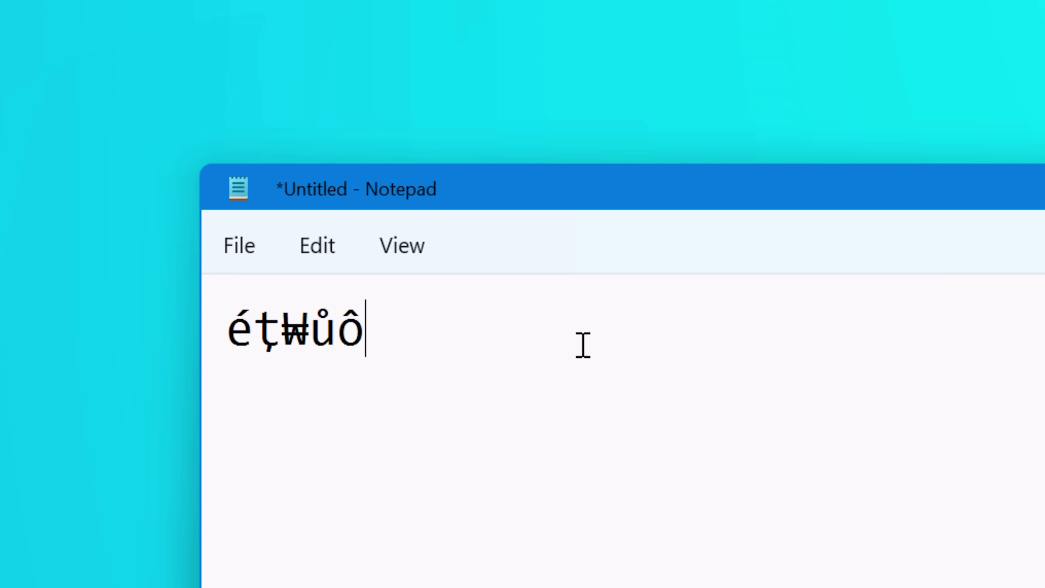
type("w")
key("space")
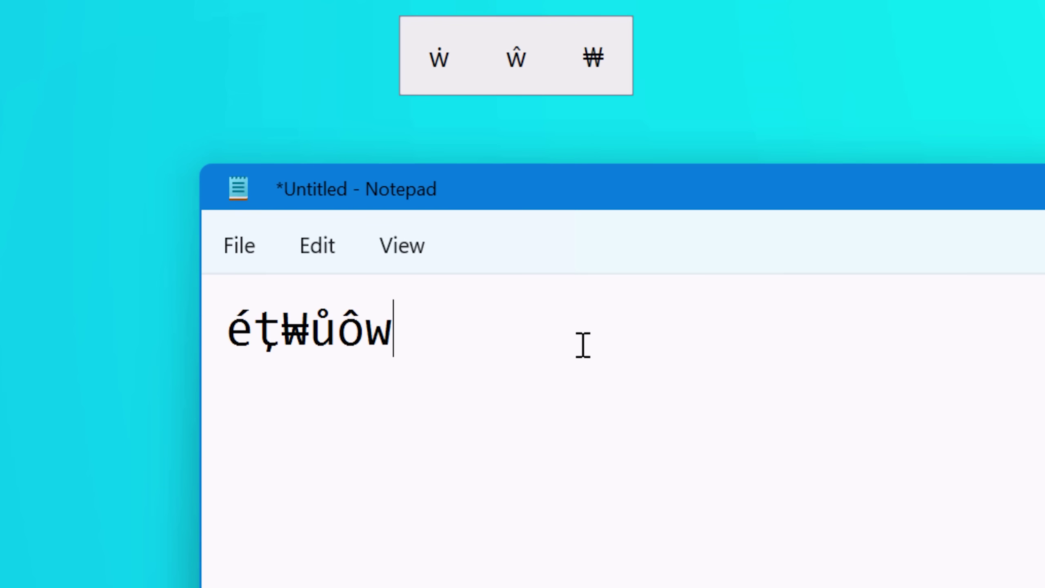
key("Left")
key("Right")
key("Right")
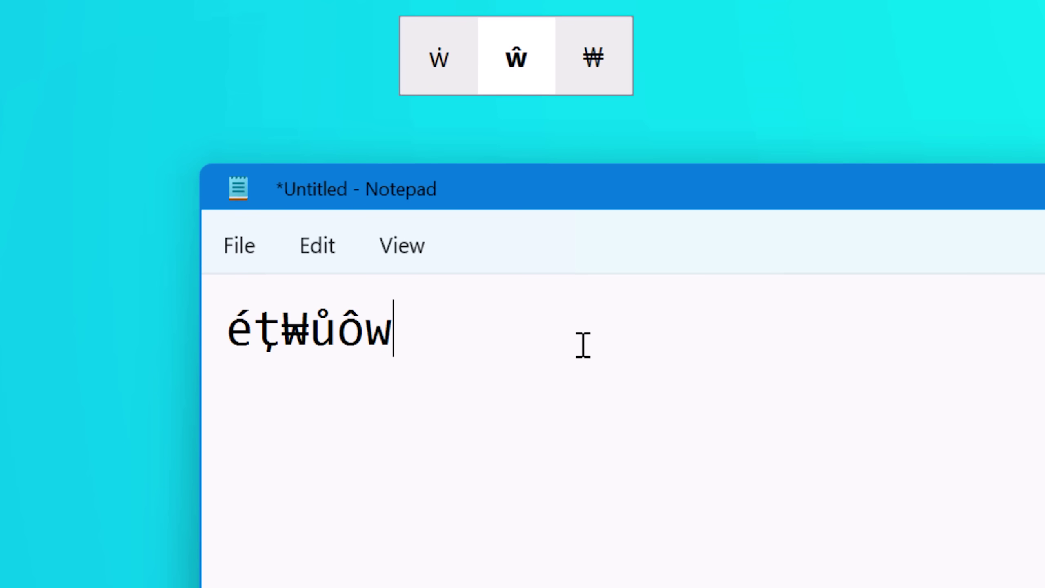
key("Right")
key("Right")
key("Left")
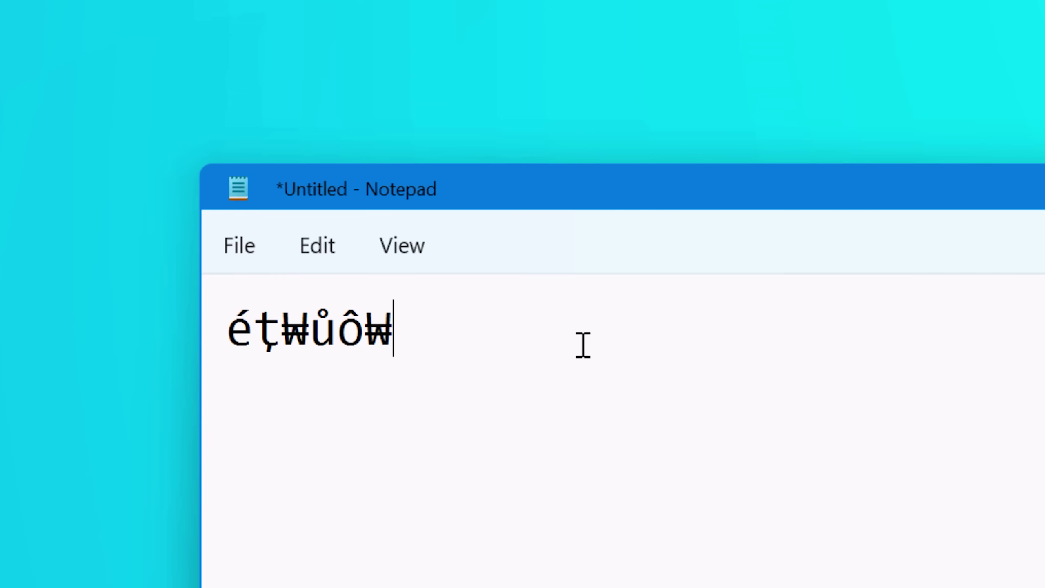
key("BackSpace")
Add Oô, drop the trailing r after browsing its accents, and insert α.
type("Oôαr")
key("Left")
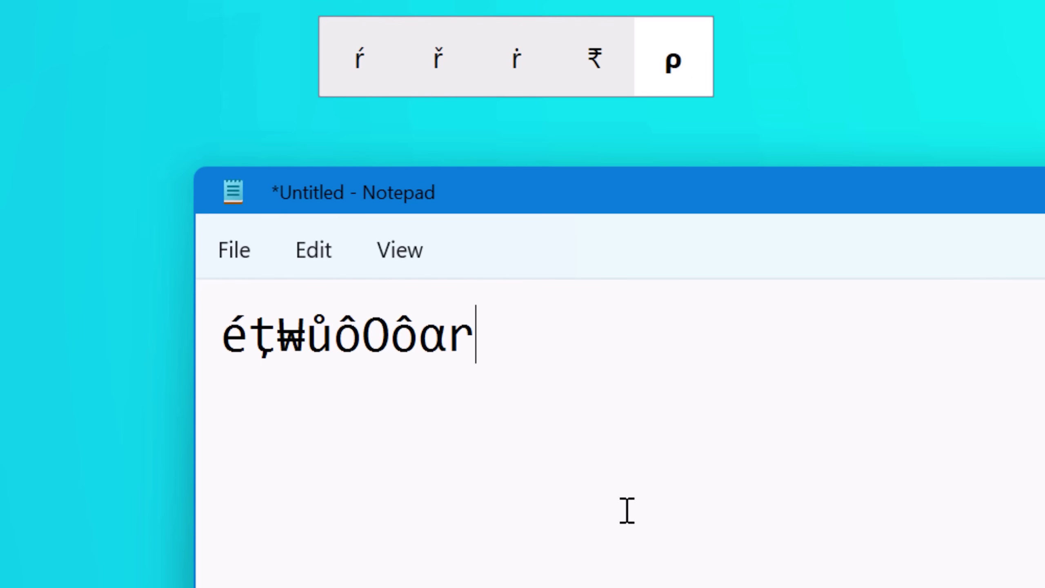
key("Left")
key("Left")
key("Left")
key("Left")
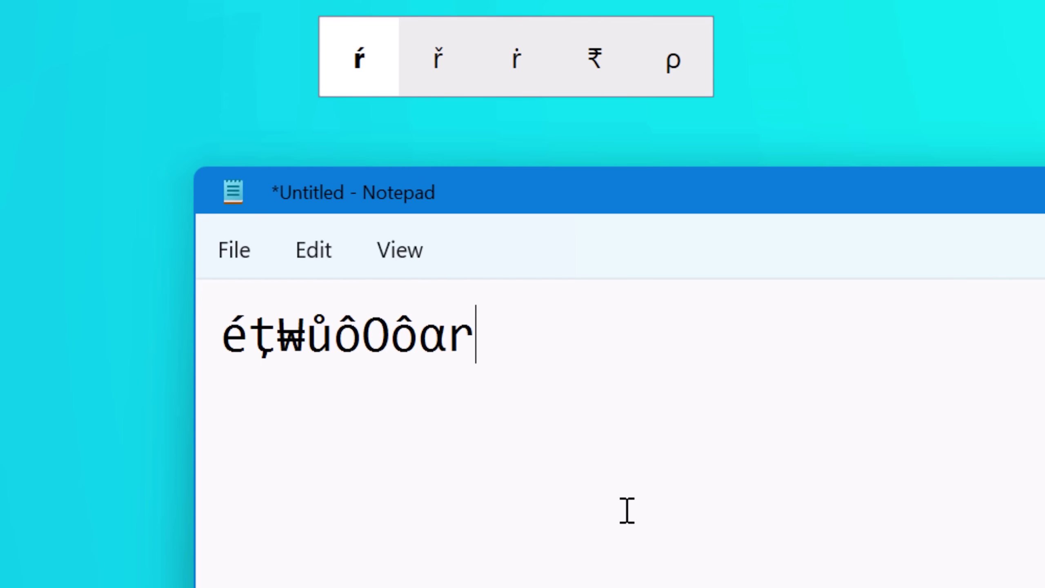
key("Right")
key("Left")
key("Left")
key("Left")
key("Left")
key("Left")
key("Left")
key("Right")
key("Right")
key("Right")
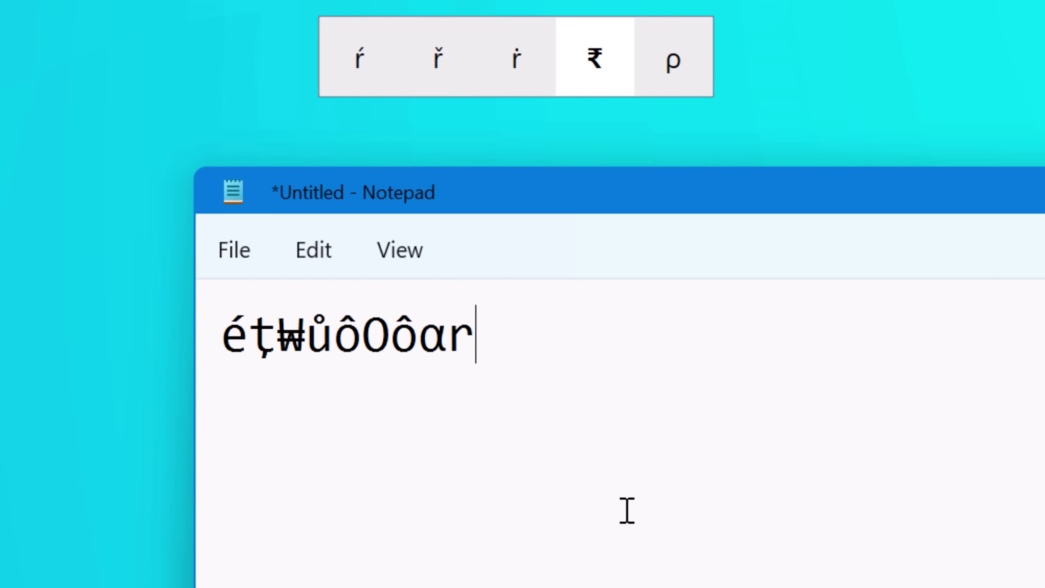
key("Right")
key("Left")
key("Left")
key("Left")
key("BackSpace")
type("a")
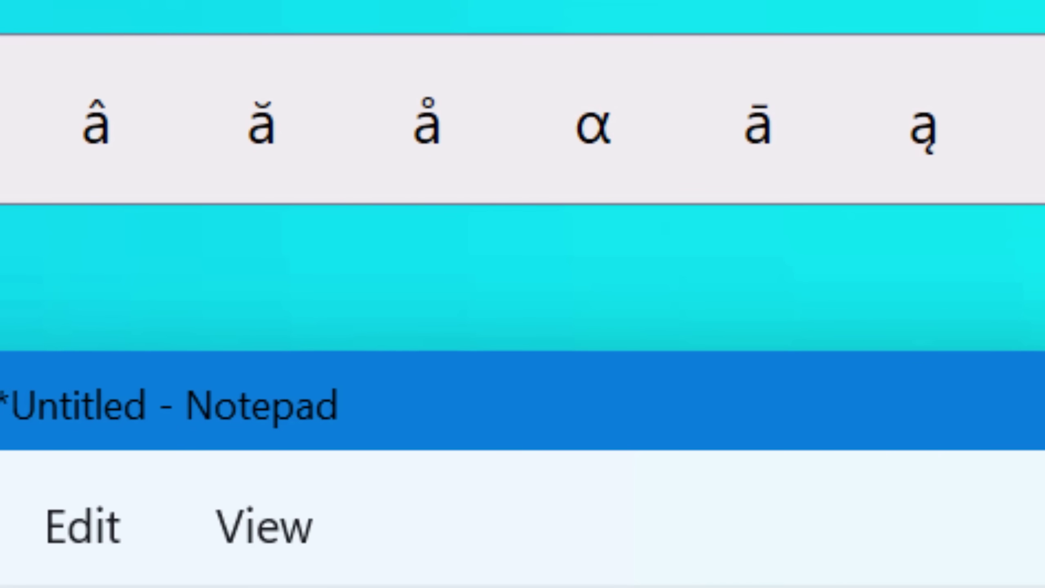
key("Right")
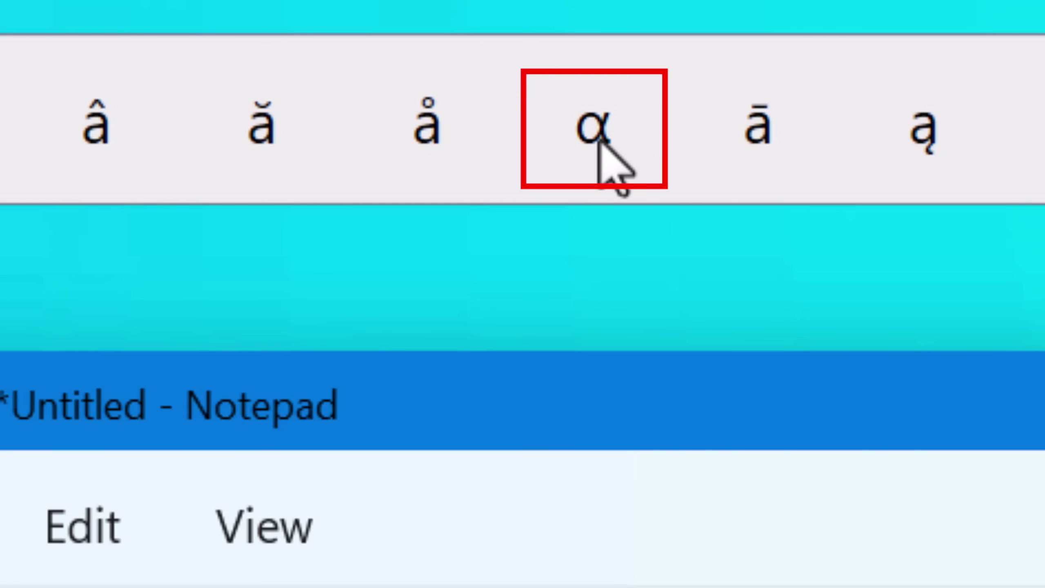
key("Right")
key("Right")
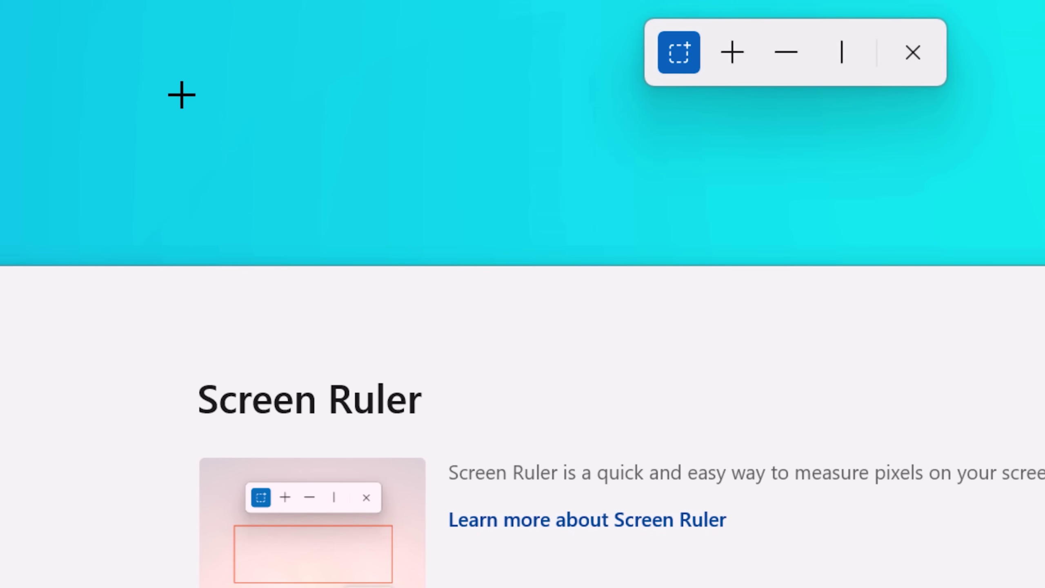
Measure a screen rectangle with Screen Ruler, then turn on per colour channel edge detection.
left_click_drag(171, 93, 538, 235)
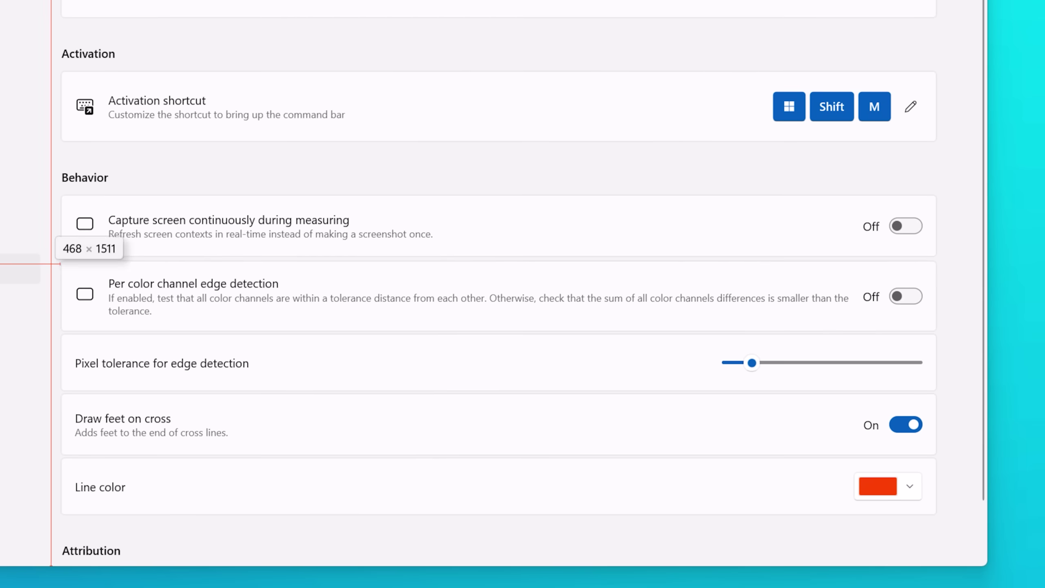
key("Escape")
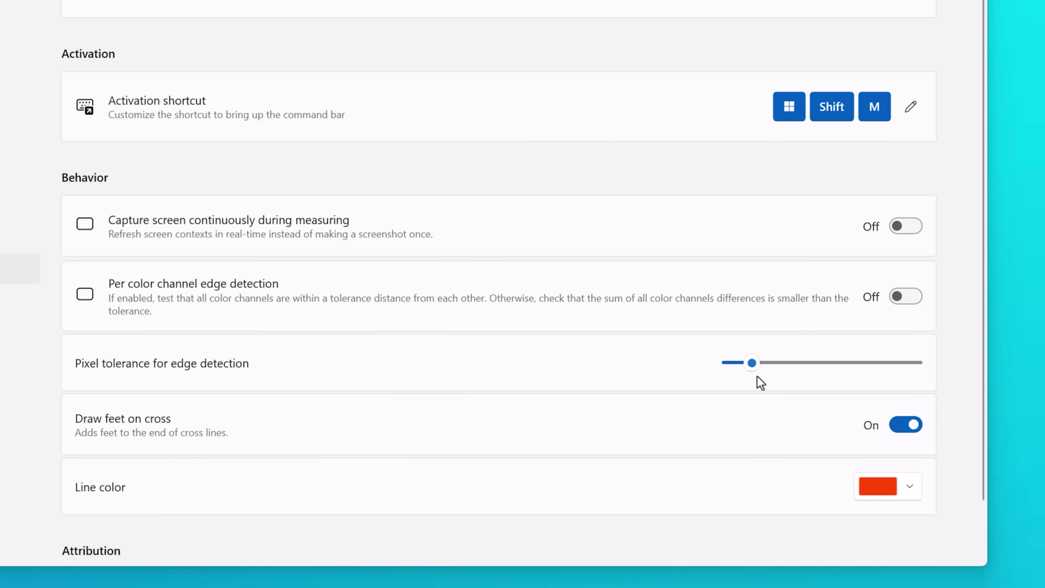
left_click(890, 295)
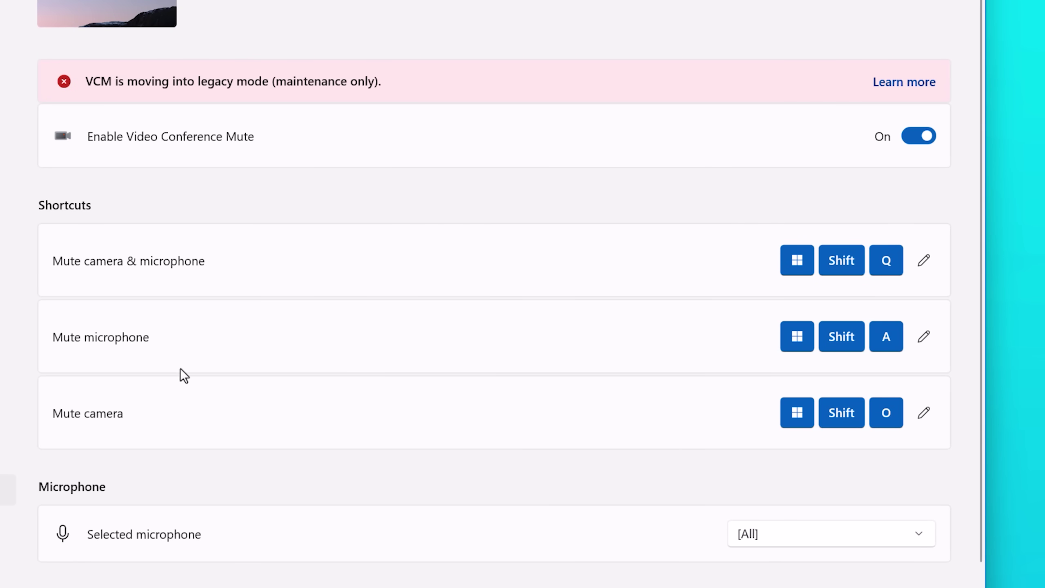
Keep [All] microphones, select the Lumina Camera - Raw camera, and collapse the toolbar position options.
left_click(823, 534)
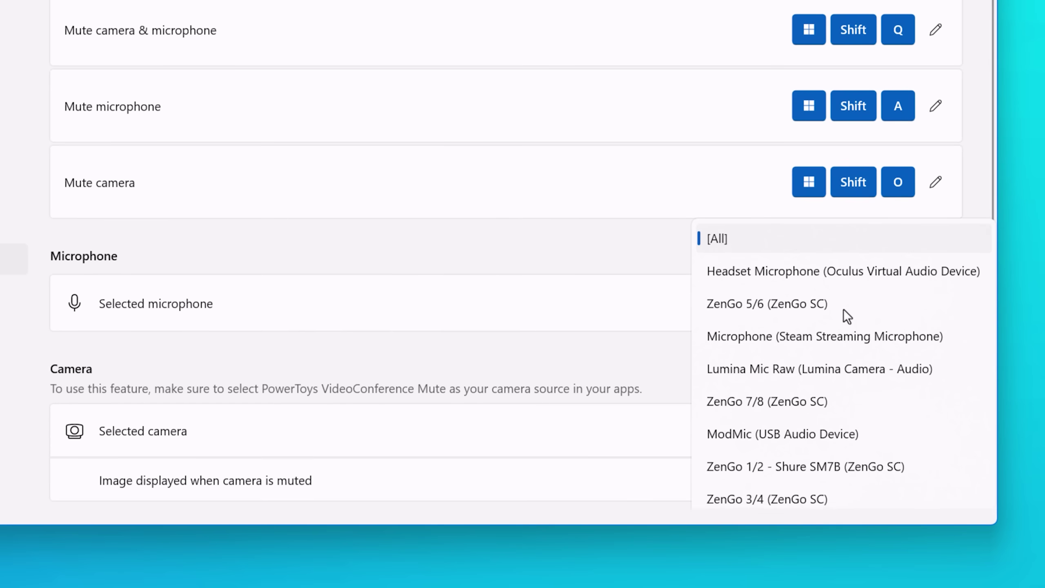
left_click(639, 283)
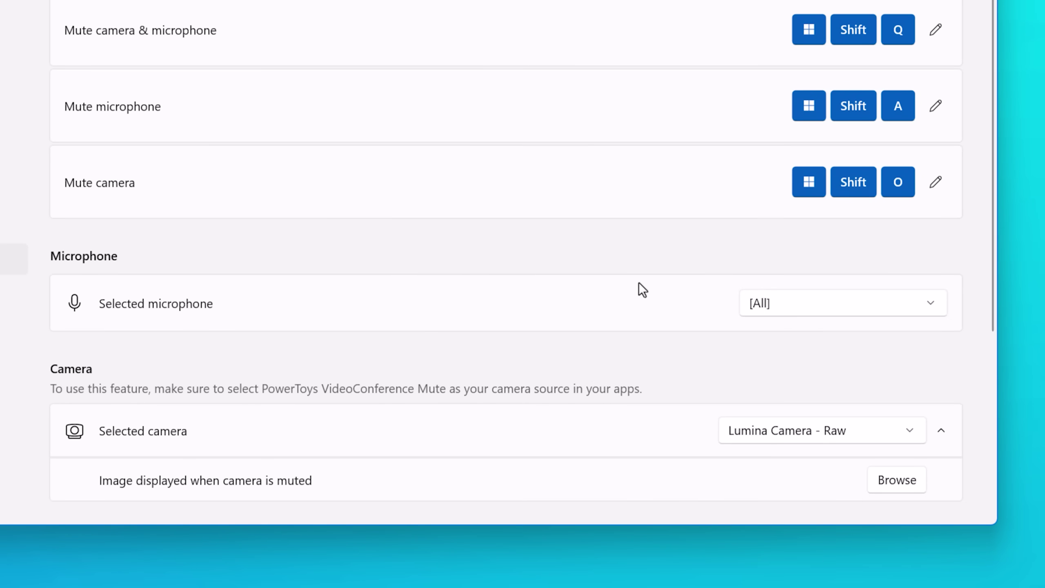
scroll(639, 284, "down", 5)
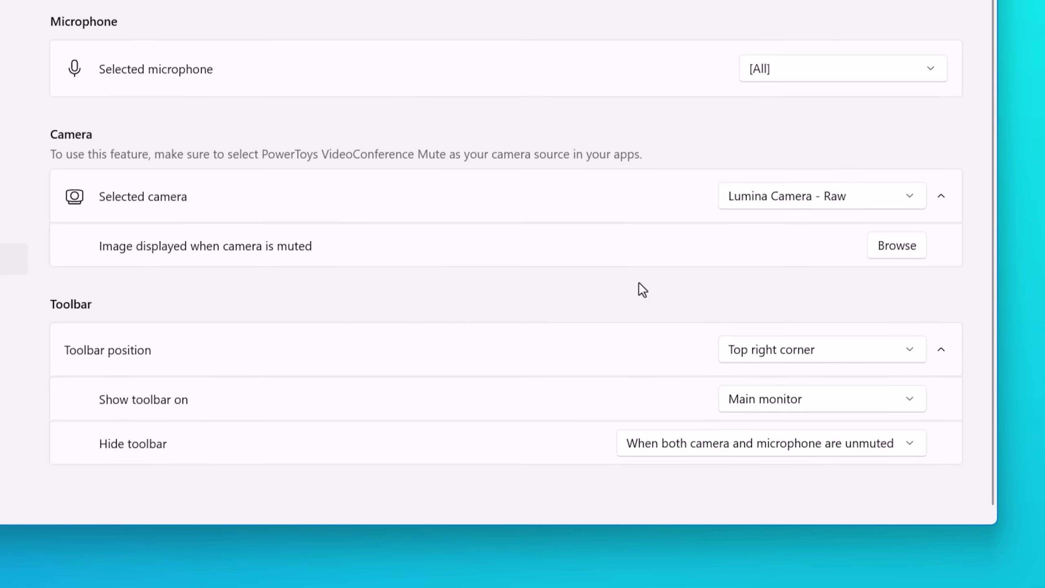
left_click(895, 190)
left_click(812, 182)
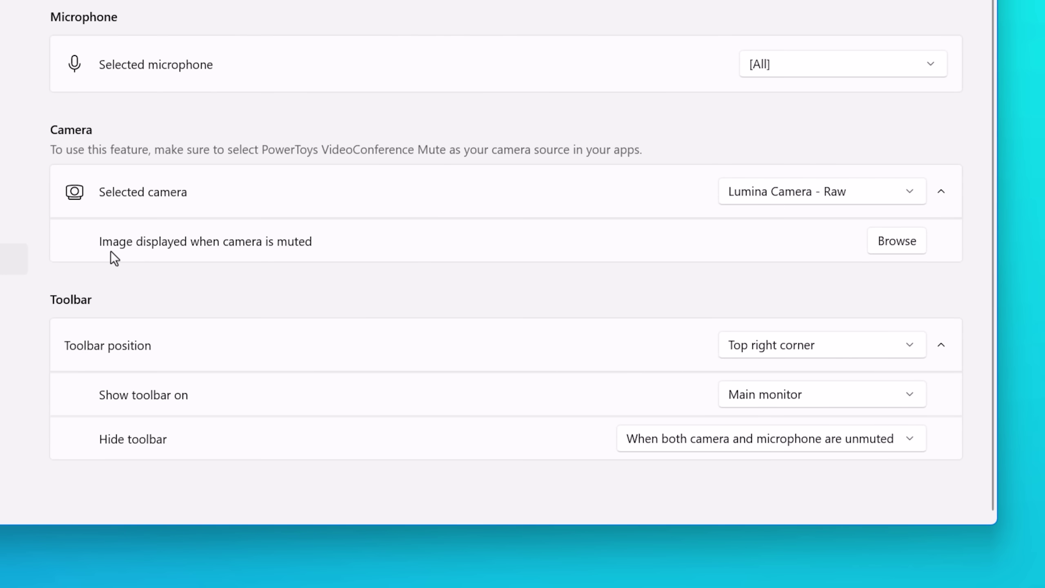
left_click(156, 346)
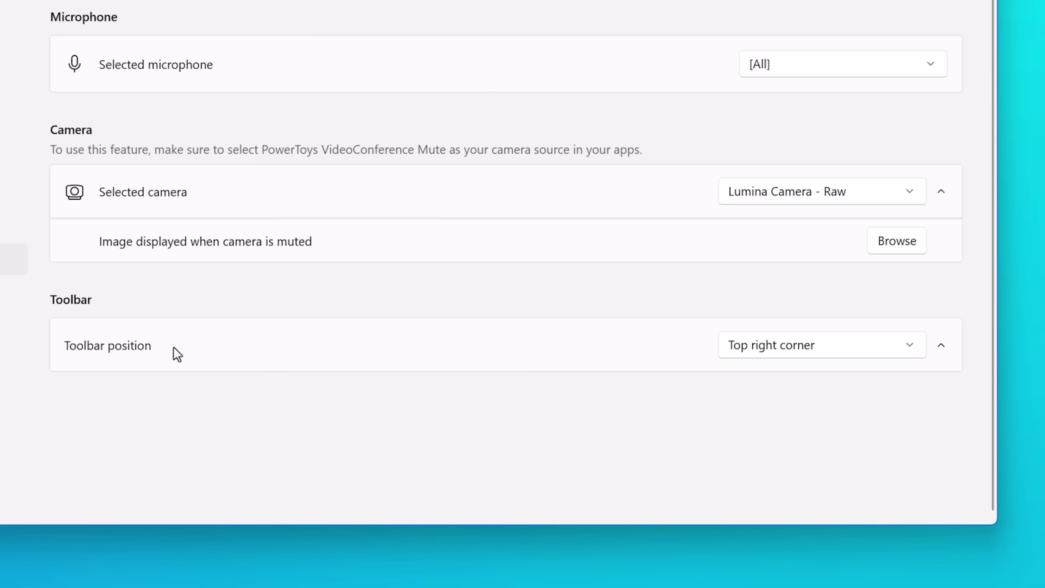
scroll(247, 460, "up", 10)
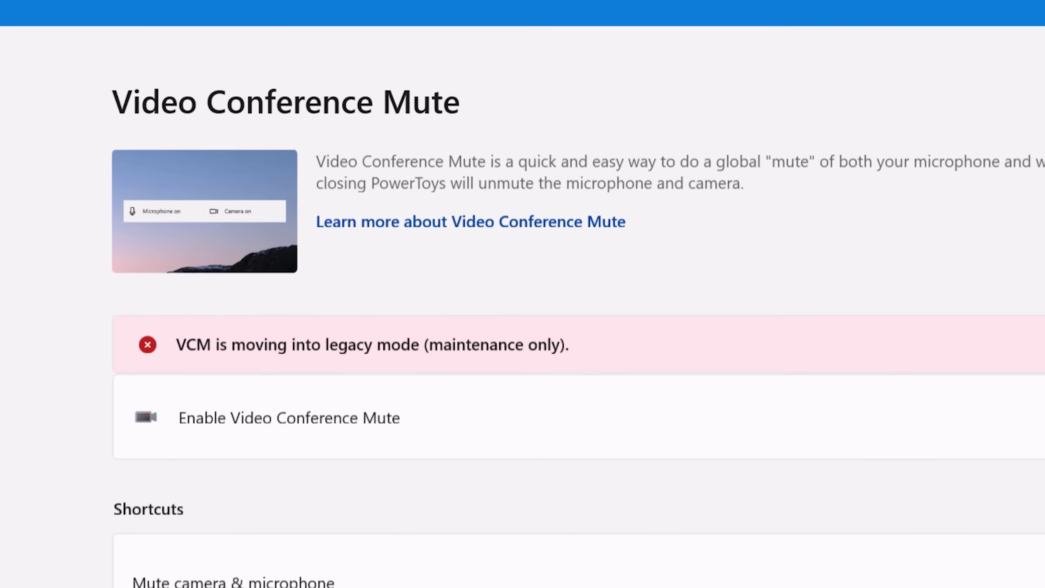